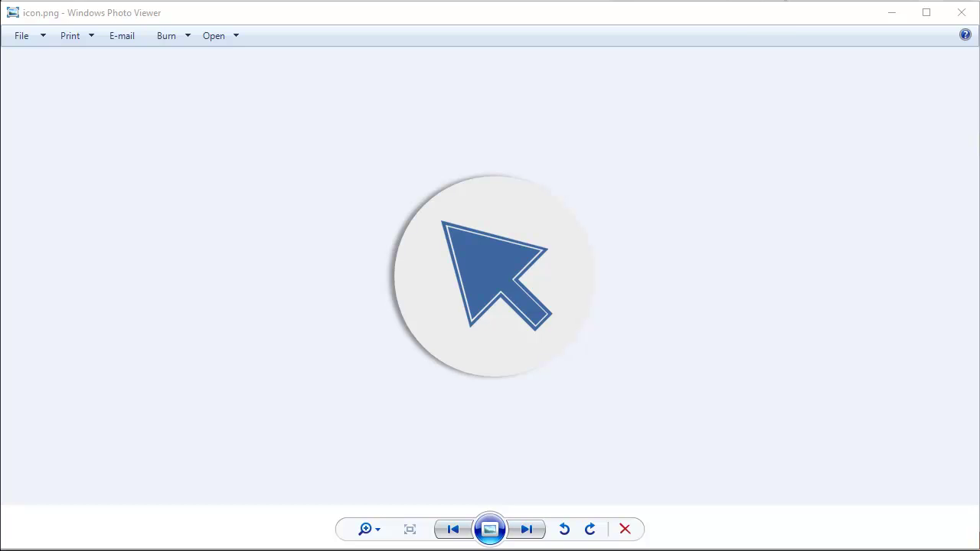
Step: Page through the button images in Photo Viewer, from icon.png round to no-reflection.png
{"action": "left_click", "coordinate": [764, 12]}
{"action": "key", "text": "Right"}
{"action": "key", "text": "Right"}
{"action": "key", "text": "Right"}
{"action": "key", "text": "Right"}
{"action": "key", "text": "Right"}
{"action": "key", "text": "Right"}
{"action": "key", "text": "Right"}
{"action": "key", "text": "Right"}
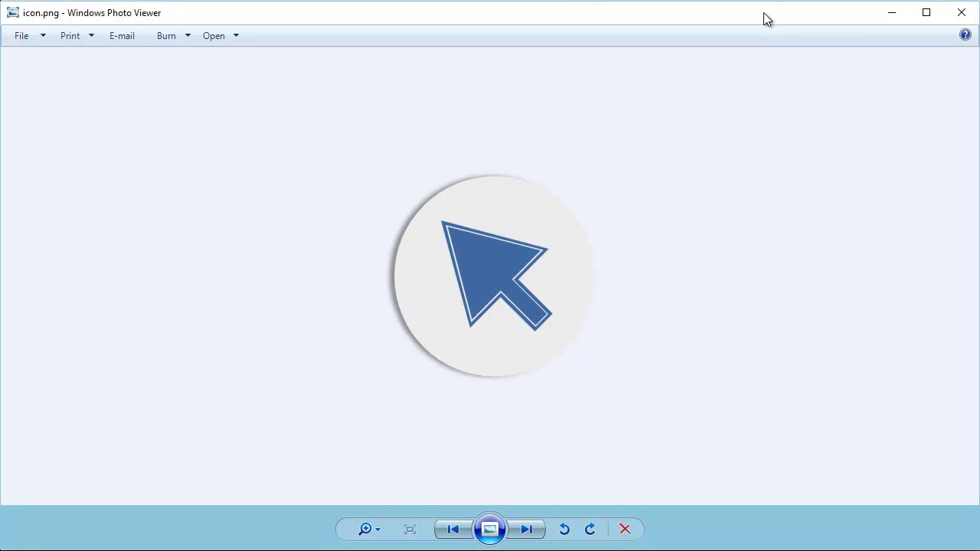
{"action": "key", "text": "Right"}
{"action": "key", "text": "Right"}
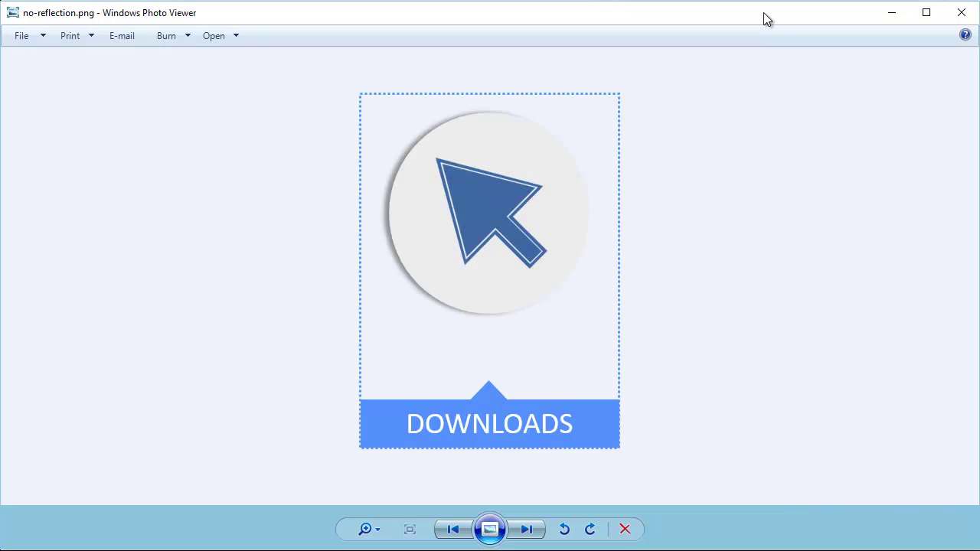
Step: Compare the blue and gray versions of the DOWNLOADS button images, with and without reflection
{"action": "key", "text": "Right"}
{"action": "key", "text": "Left"}
{"action": "key", "text": "Right"}
{"action": "key", "text": "Left"}
{"action": "key", "text": "Right"}
{"action": "key", "text": "Right"}
{"action": "key", "text": "Right"}
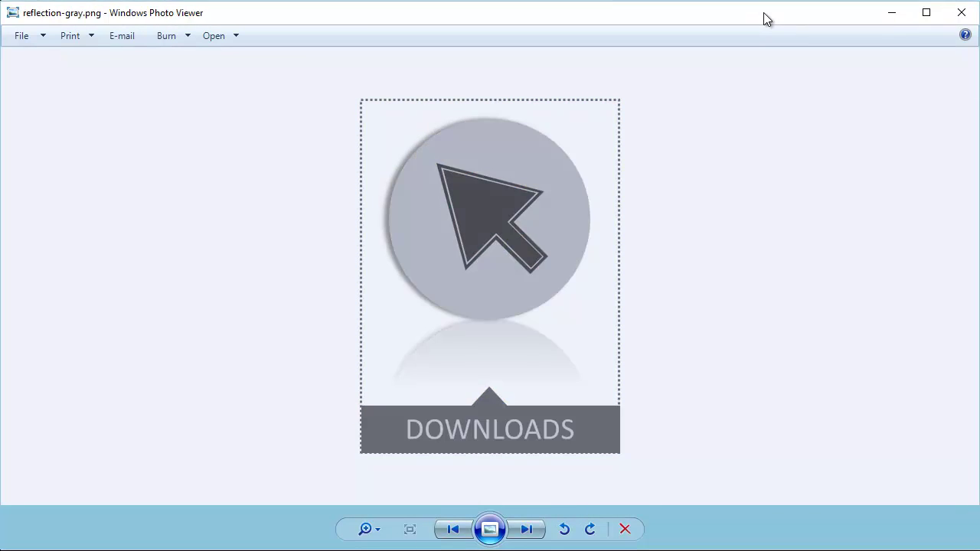
{"action": "key", "text": "Right"}
{"action": "key", "text": "Left"}
{"action": "key", "text": "Right"}
{"action": "key", "text": "Left"}
{"action": "key", "text": "Right"}
{"action": "key", "text": "Left"}
{"action": "key", "text": "Left"}
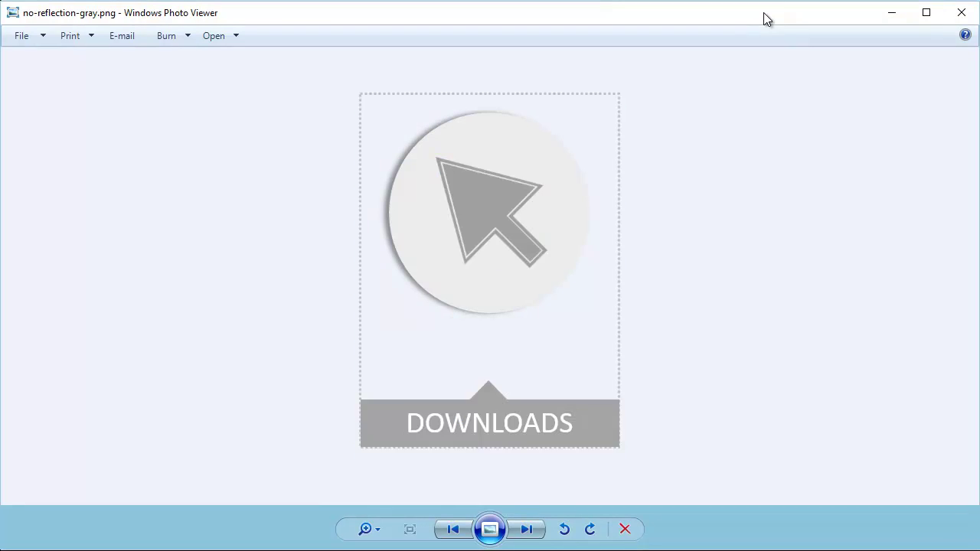
{"action": "key", "text": "Left"}
{"action": "key", "text": "Right"}
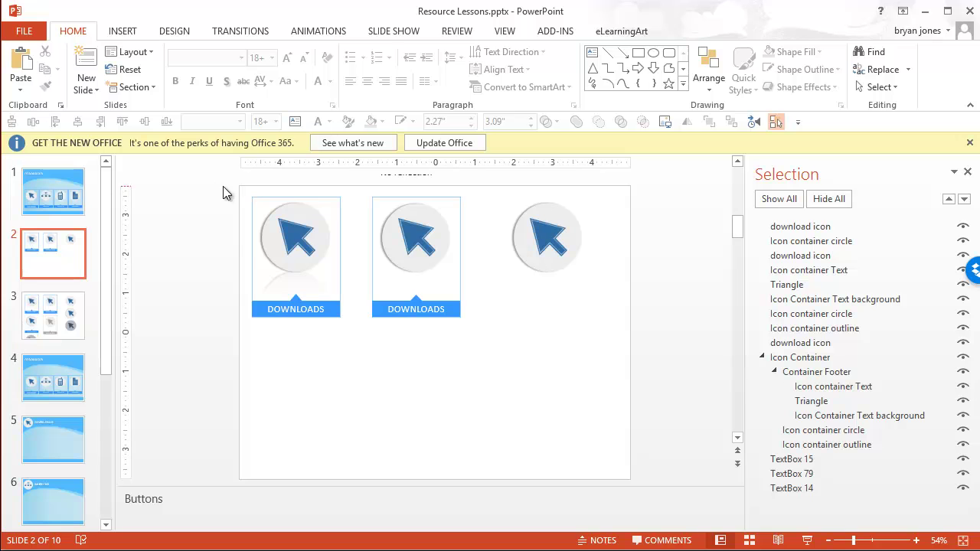
Step: In PowerPoint, copy the complete DOWNLOADS button with reflection, paste it as a picture and place it directly below the original
{"action": "left_click_drag", "start_coordinate": [222, 185], "coordinate": [356, 334]}
{"action": "right_click", "coordinate": [295, 239]}
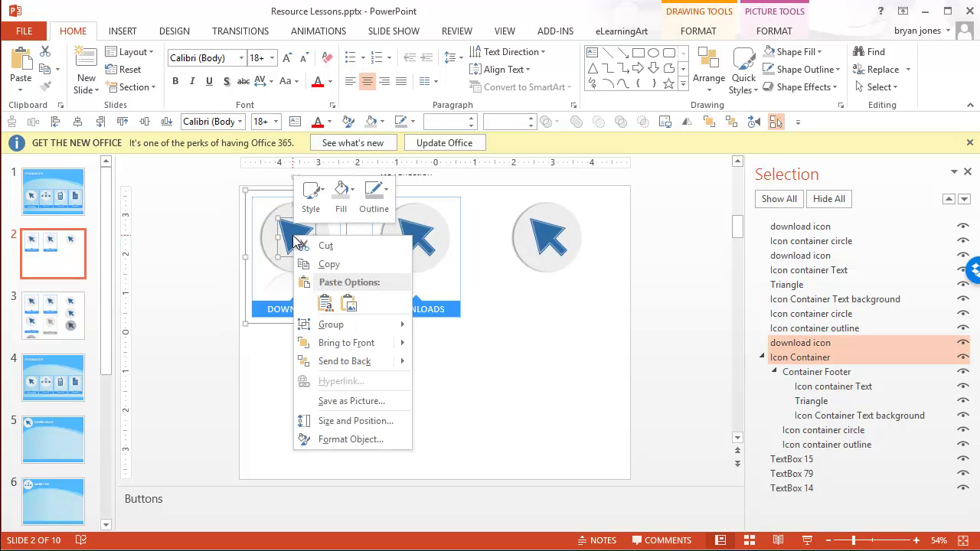
{"action": "key", "text": "Escape"}
{"action": "left_click", "coordinate": [275, 356]}
{"action": "right_click", "coordinate": [273, 347]}
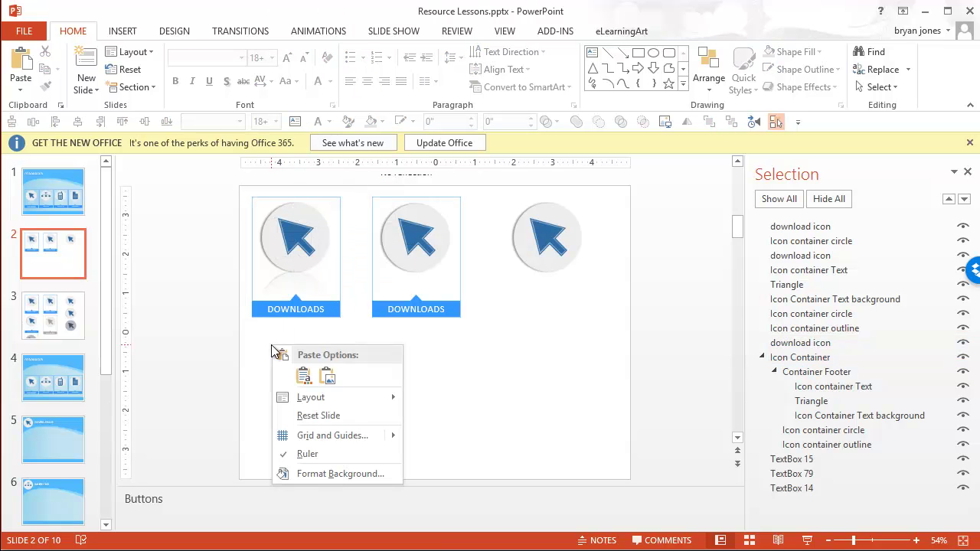
{"action": "left_click", "coordinate": [328, 376]}
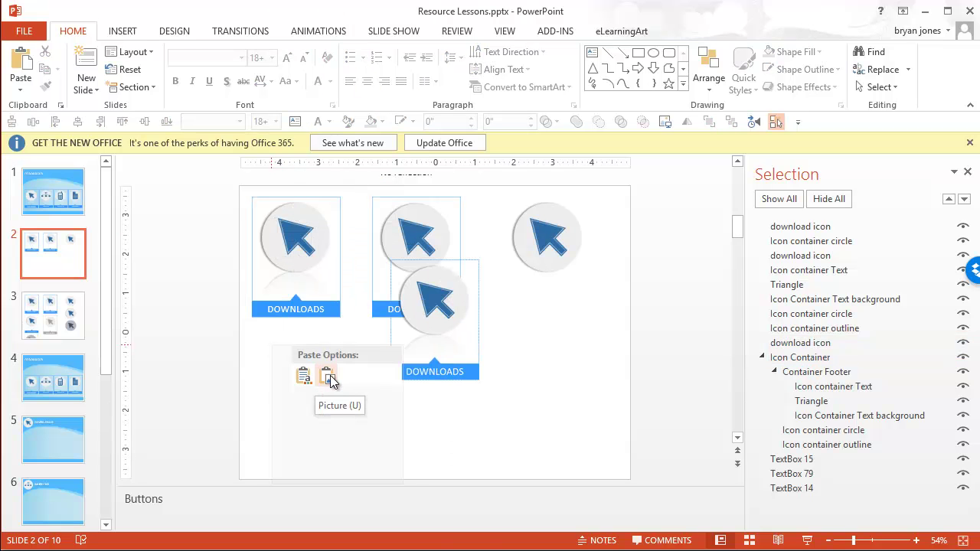
{"action": "left_click_drag", "start_coordinate": [434, 298], "coordinate": [301, 363]}
{"action": "left_click", "coordinate": [403, 383]}
Step: Crop the empty area below the pasted picture's footer, making the picture 3.1" high
{"action": "left_click", "coordinate": [313, 365]}
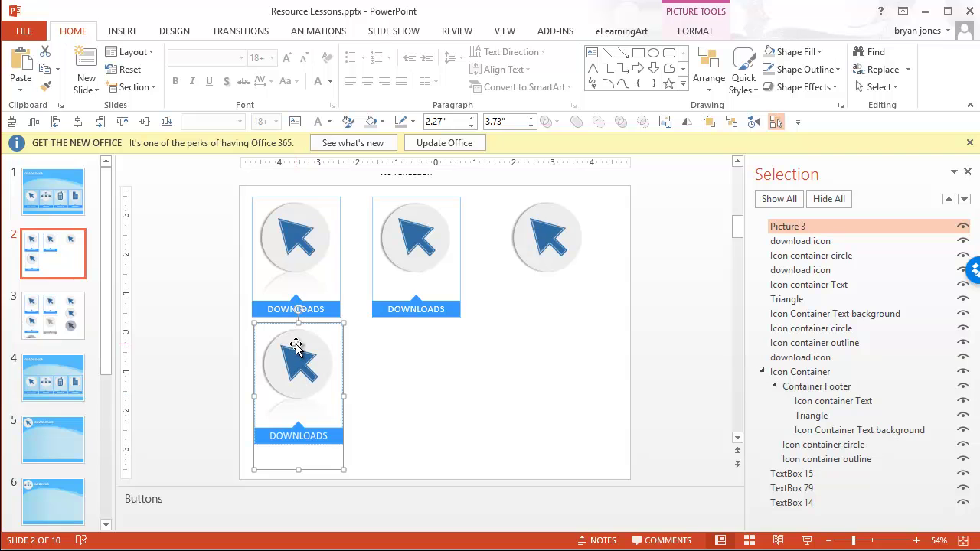
{"action": "left_click", "coordinate": [687, 33]}
{"action": "left_click", "coordinate": [834, 83]}
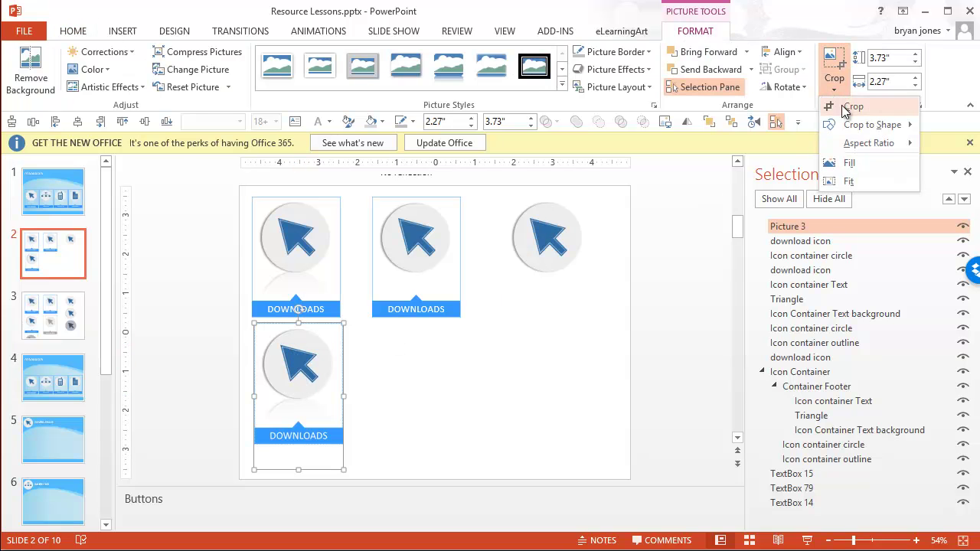
{"action": "left_click", "coordinate": [846, 102]}
{"action": "left_click_drag", "start_coordinate": [302, 467], "coordinate": [303, 446]}
{"action": "left_click", "coordinate": [295, 372]}
{"action": "left_click", "coordinate": [295, 372]}
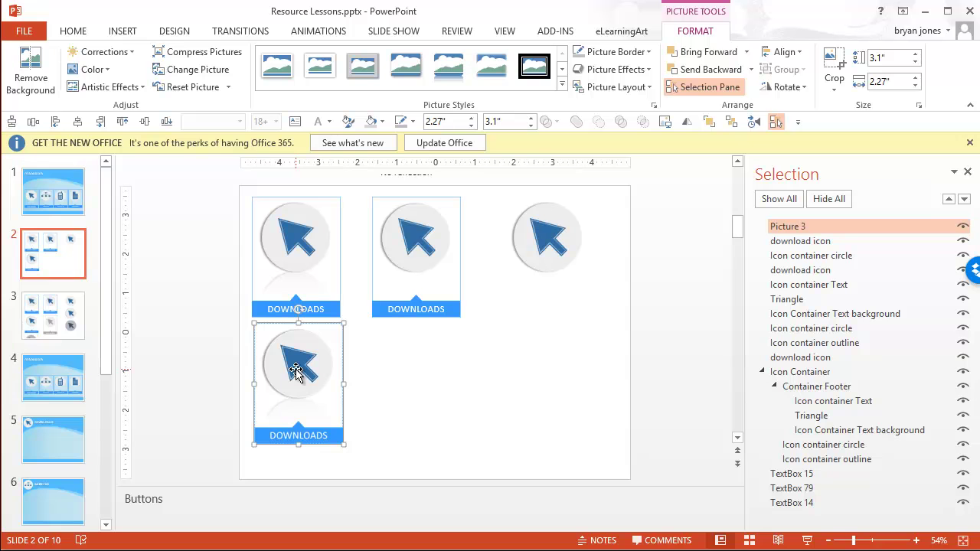
Step: Duplicate the cropped button picture beside itself and recolor the duplicate dark gray
{"action": "left_click_drag", "start_coordinate": [295, 372], "coordinate": [408, 375]}
{"action": "left_click", "coordinate": [293, 366]}
{"action": "left_click", "coordinate": [398, 369]}
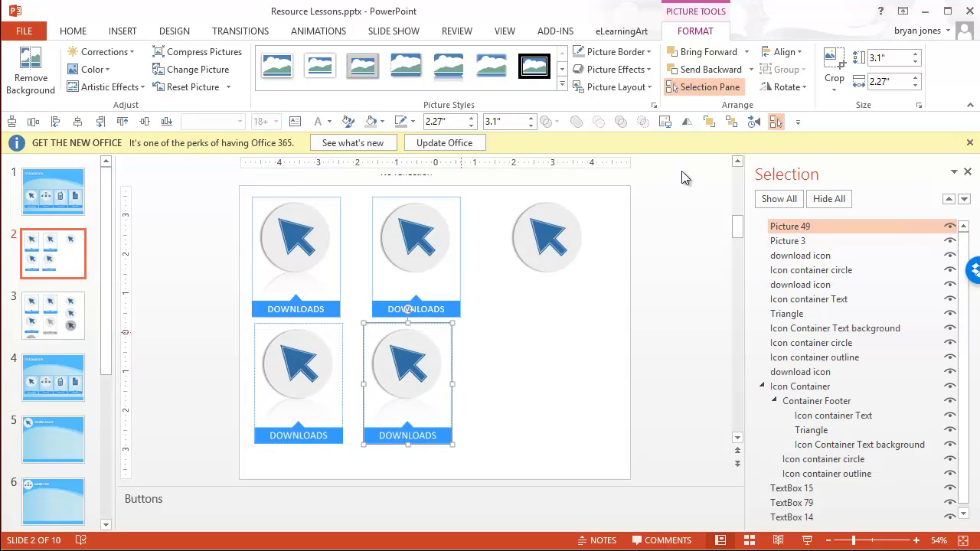
{"action": "left_click", "coordinate": [110, 71]}
{"action": "left_click", "coordinate": [105, 314]}
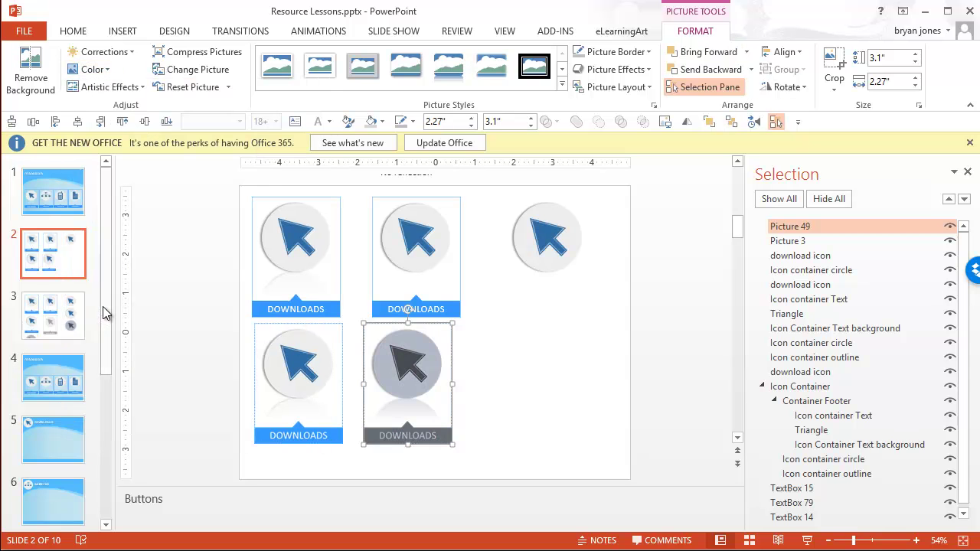
{"action": "left_click", "coordinate": [474, 425]}
Step: Save the blue button picture as a PNG named test in the Button Sets folder
{"action": "left_click", "coordinate": [324, 376]}
{"action": "left_click", "coordinate": [358, 377]}
{"action": "left_click", "coordinate": [287, 373]}
{"action": "right_click", "coordinate": [295, 351]}
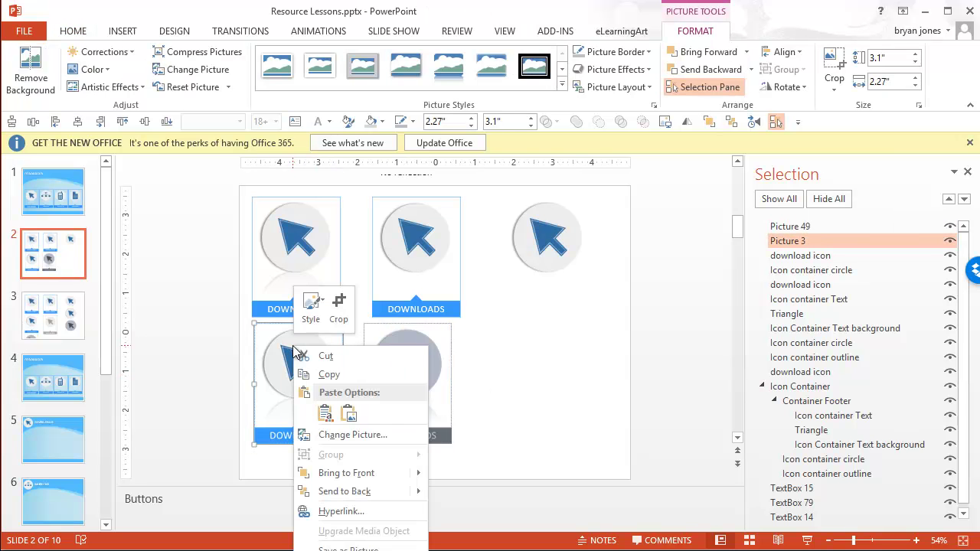
{"action": "left_click", "coordinate": [351, 548]}
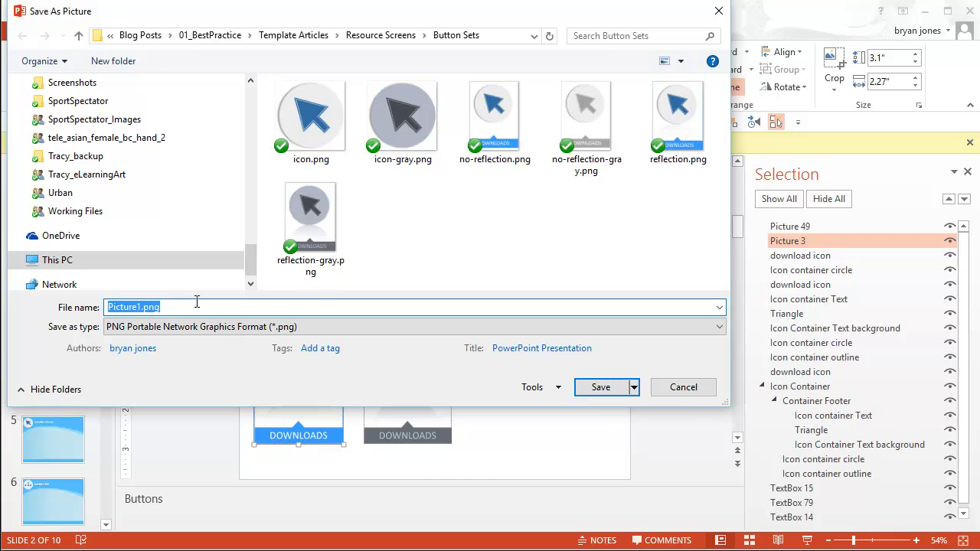
{"action": "type", "text": "test"}
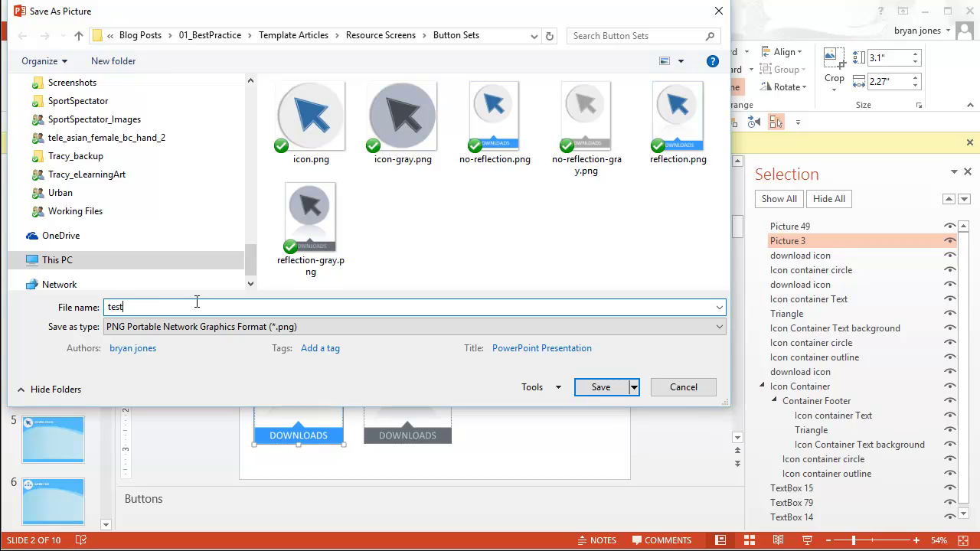
{"action": "left_click", "coordinate": [604, 388]}
Step: Save the gray button picture as test2.png in the Button Sets folder
{"action": "left_click", "coordinate": [419, 358]}
{"action": "right_click", "coordinate": [419, 358]}
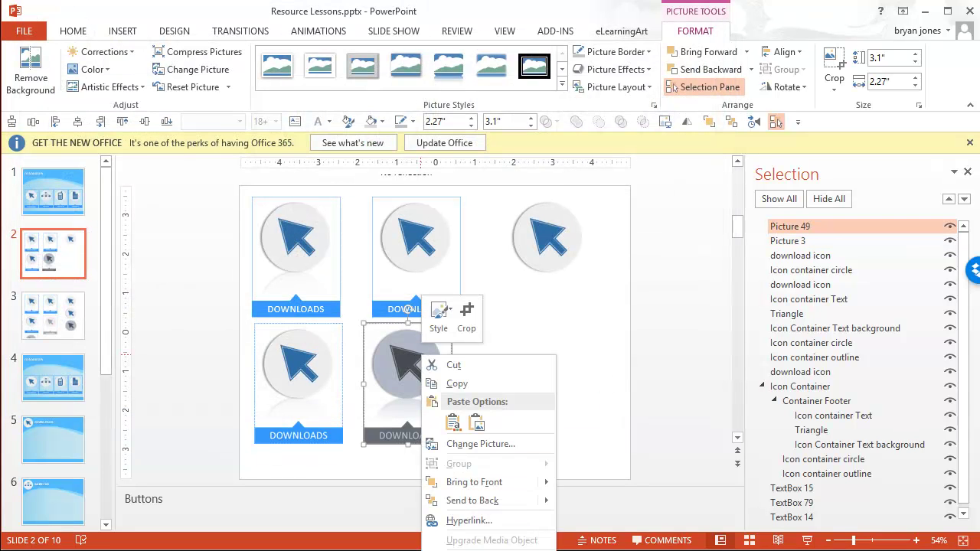
{"action": "key", "text": "Escape"}
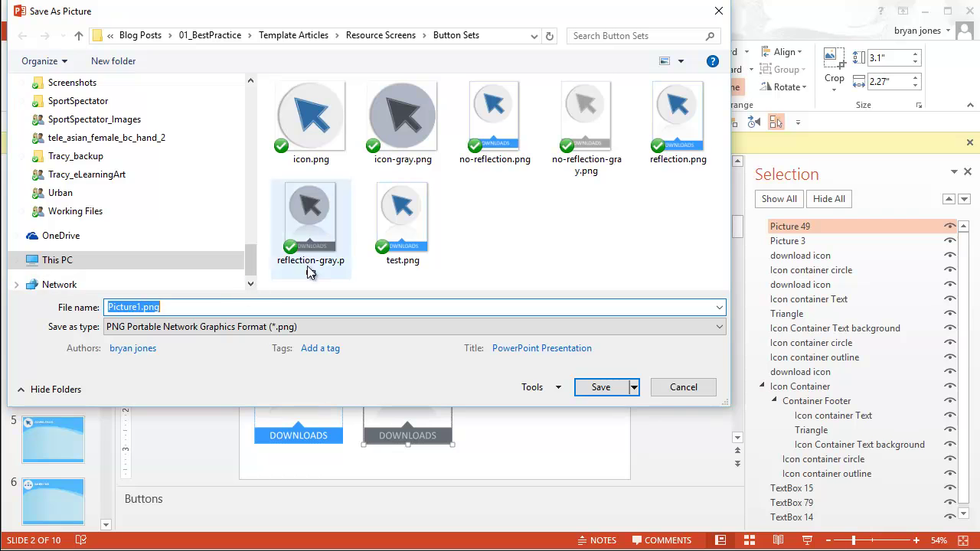
{"action": "left_click", "coordinate": [394, 218]}
{"action": "double_click", "coordinate": [122, 306]}
{"action": "left_click", "coordinate": [122, 307]}
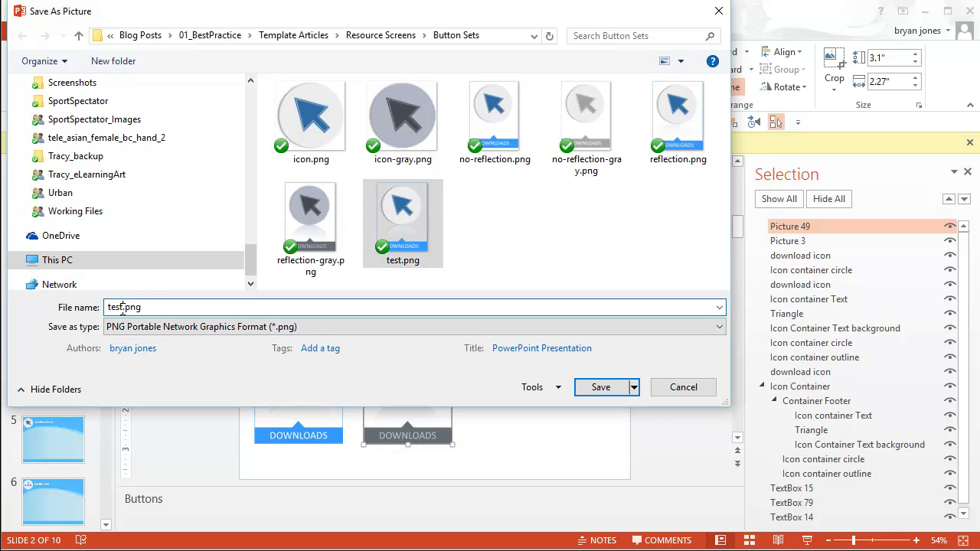
{"action": "type", "text": "2"}
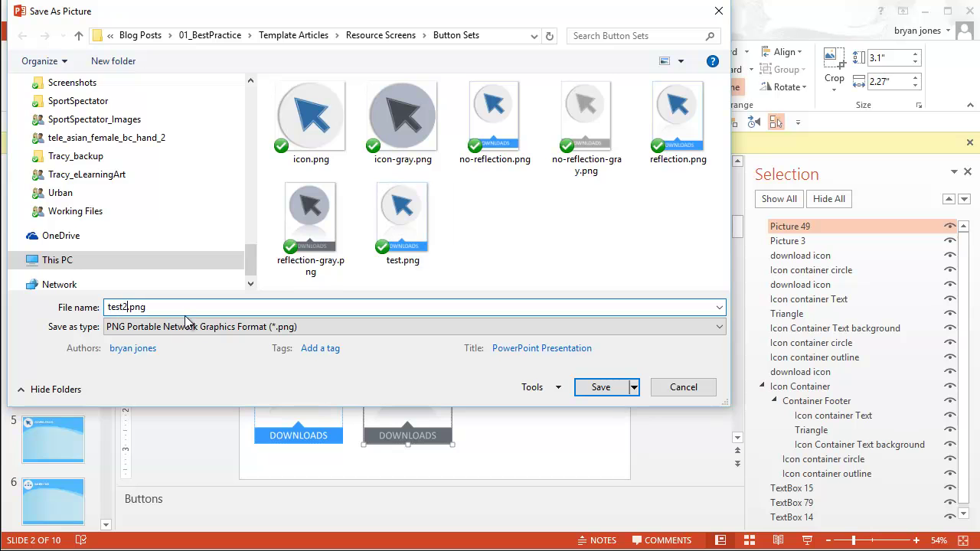
{"action": "left_click", "coordinate": [598, 387]}
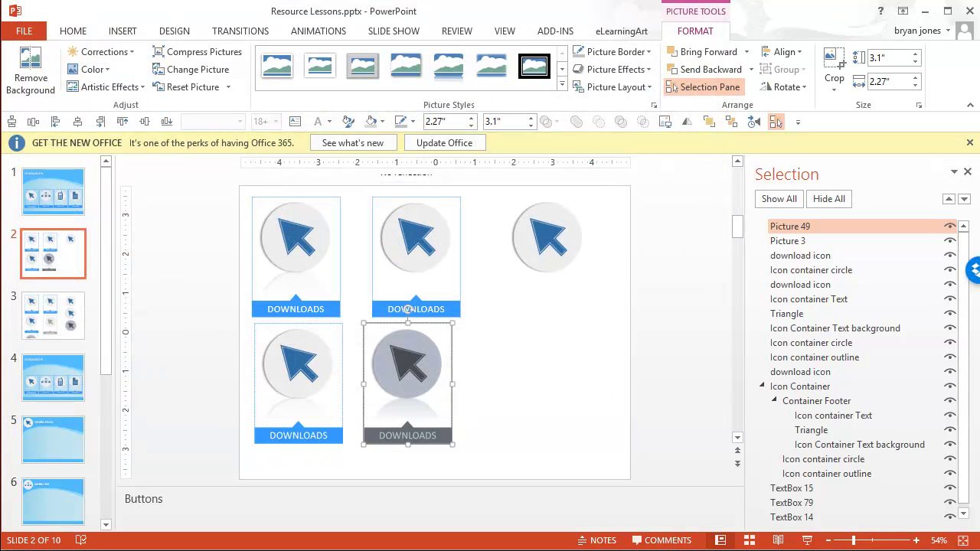
Step: Switch to the Button Sets folder in File Explorer and check the saved test.png and test2.png files
{"action": "key", "text": "alt+Tab"}
{"action": "left_click_drag", "start_coordinate": [531, 75], "coordinate": [496, 63]}
{"action": "left_click", "coordinate": [500, 256]}
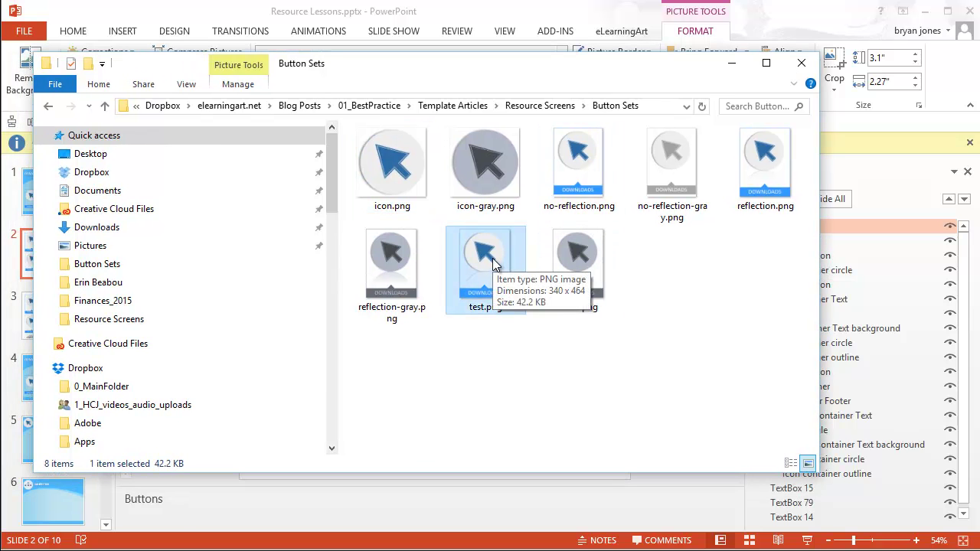
{"action": "left_click", "coordinate": [566, 261]}
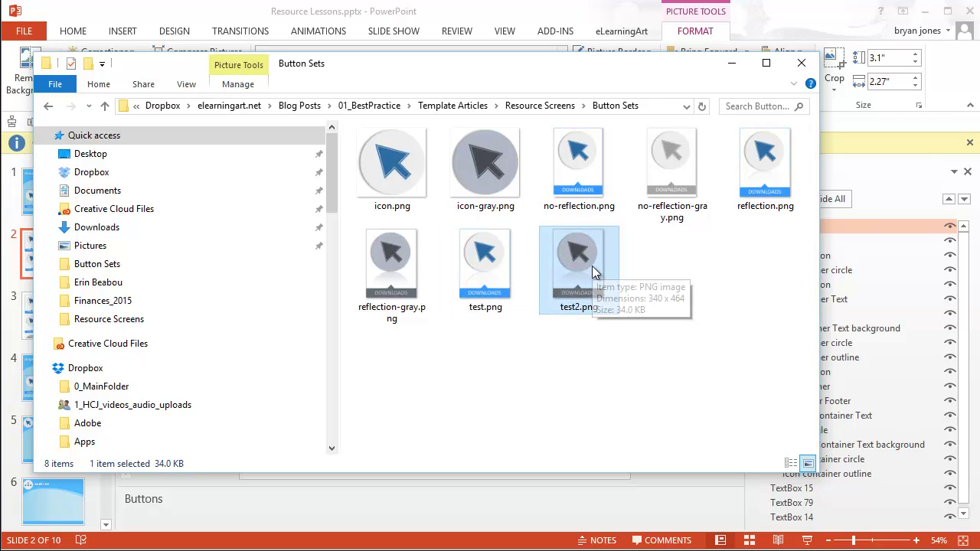
{"action": "left_click", "coordinate": [678, 254]}
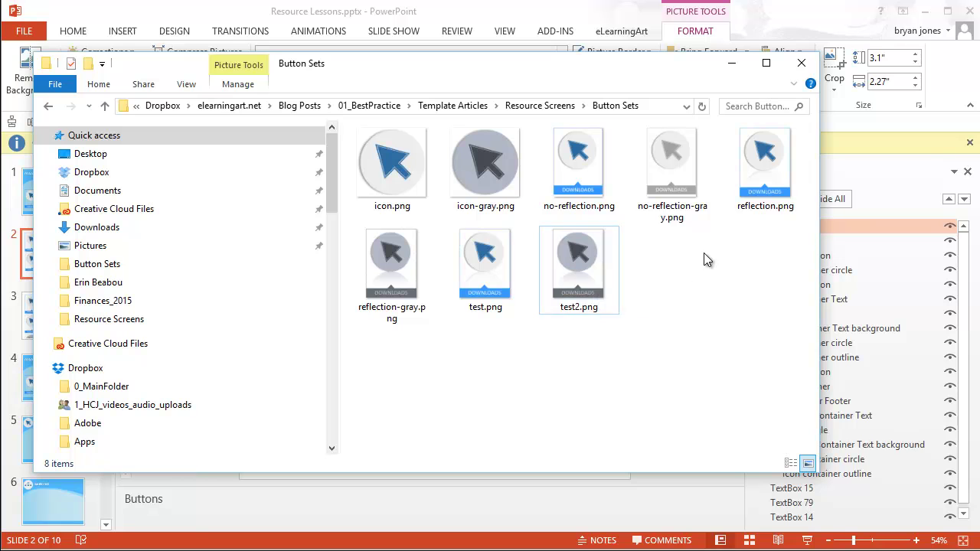
Step: Open test.png in Photo Viewer, compare it with test2.png by switching between them, and put the viewer away
{"action": "double_click", "coordinate": [472, 256]}
{"action": "key", "text": "Right"}
{"action": "key", "text": "Left"}
{"action": "key", "text": "Right"}
{"action": "key", "text": "Left"}
{"action": "key", "text": "Right"}
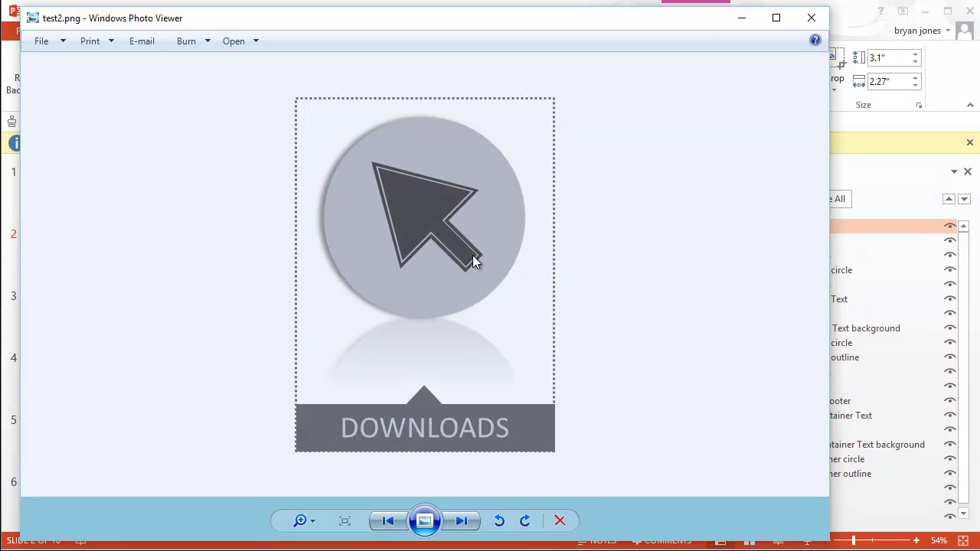
{"action": "left_click", "coordinate": [740, 23]}
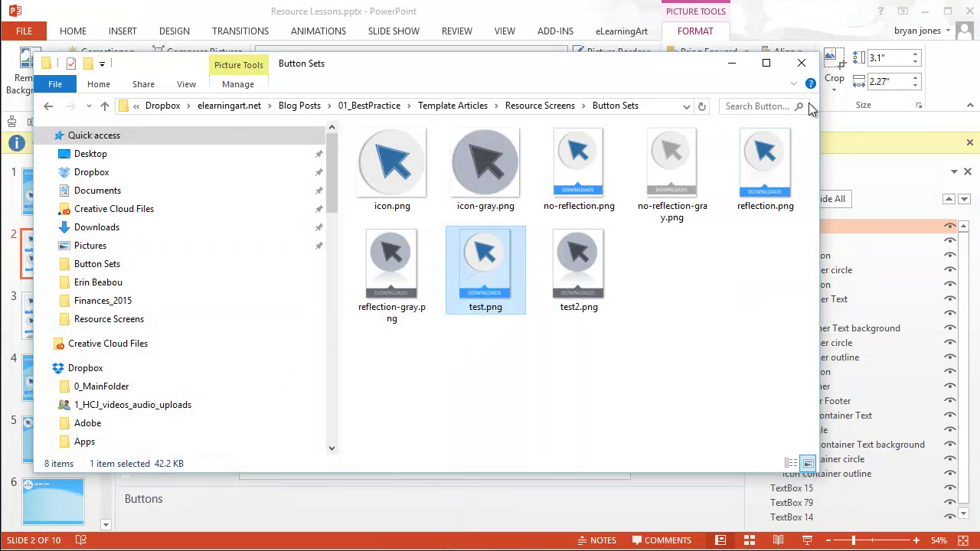
Step: Switch back to PowerPoint and move the gray button picture so it overlaps the lower part of the blue picture
{"action": "left_click", "coordinate": [762, 14]}
{"action": "left_click", "coordinate": [492, 362]}
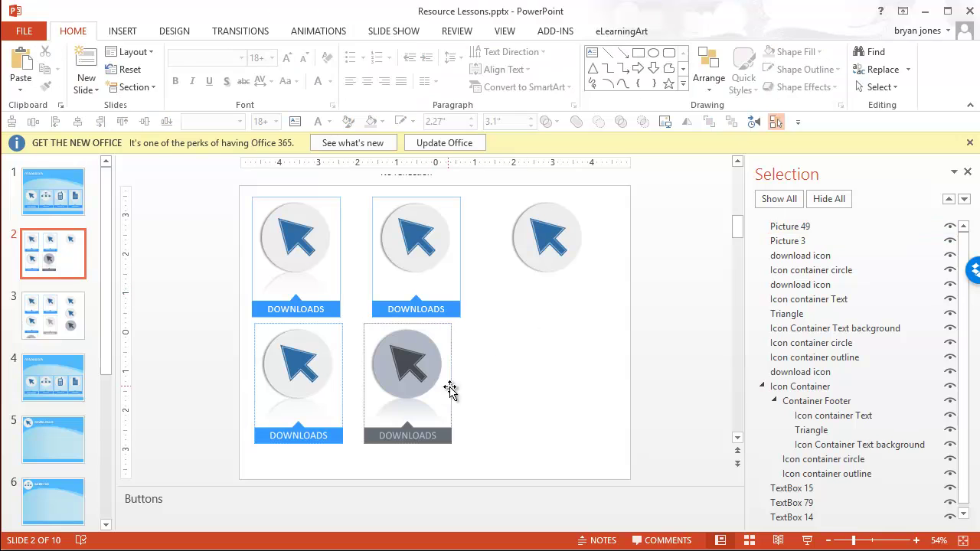
{"action": "left_click_drag", "start_coordinate": [432, 381], "coordinate": [284, 415]}
{"action": "left_click", "coordinate": [496, 391]}
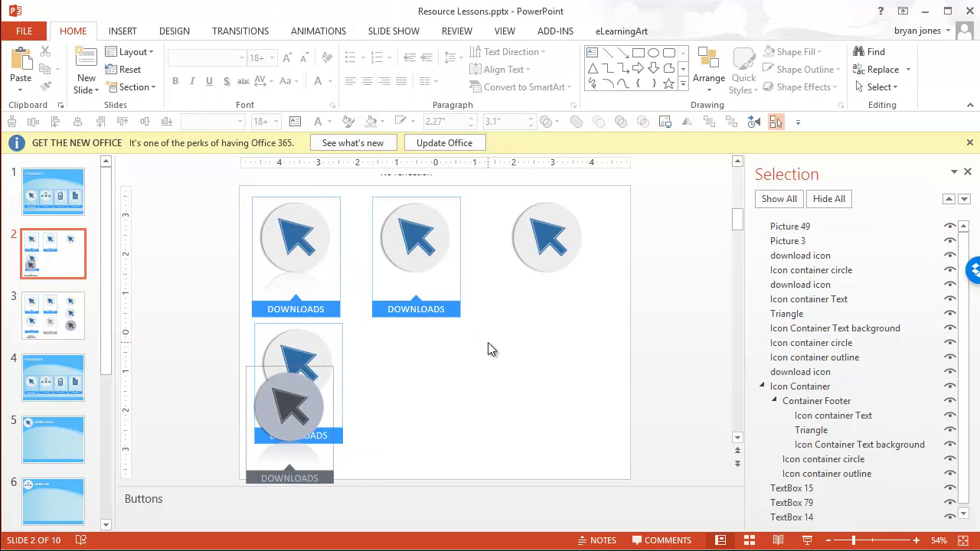
Step: Duplicate all parts of the DOWNLOADS button without reflection and place the copy directly below the original
{"action": "left_click_drag", "start_coordinate": [487, 341], "coordinate": [379, 208]}
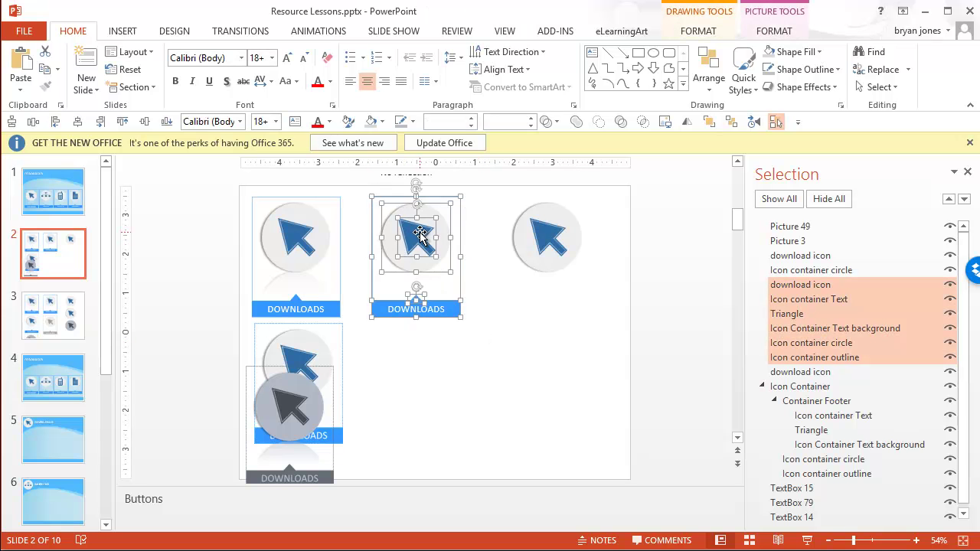
{"action": "left_click_drag", "start_coordinate": [423, 239], "coordinate": [421, 389]}
{"action": "left_click", "coordinate": [527, 339]}
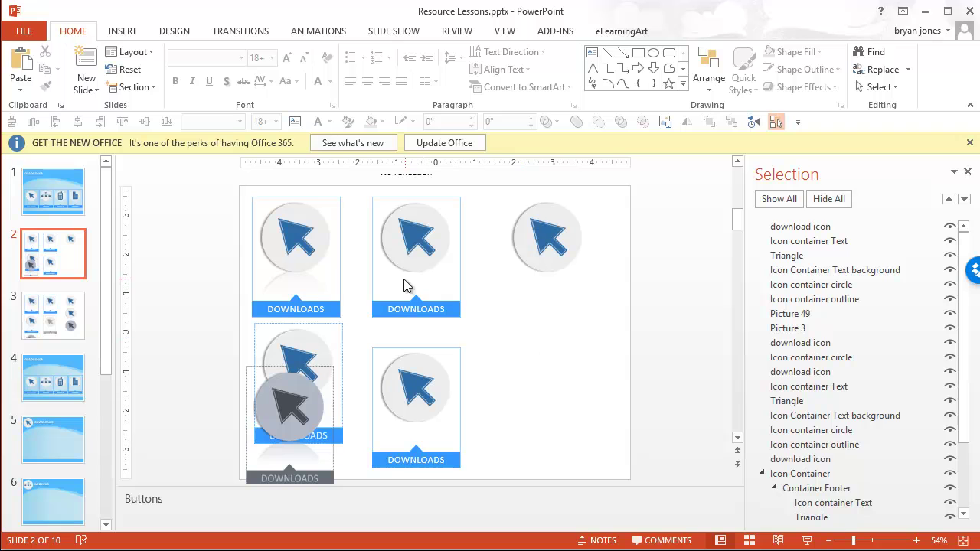
{"action": "left_click", "coordinate": [390, 245]}
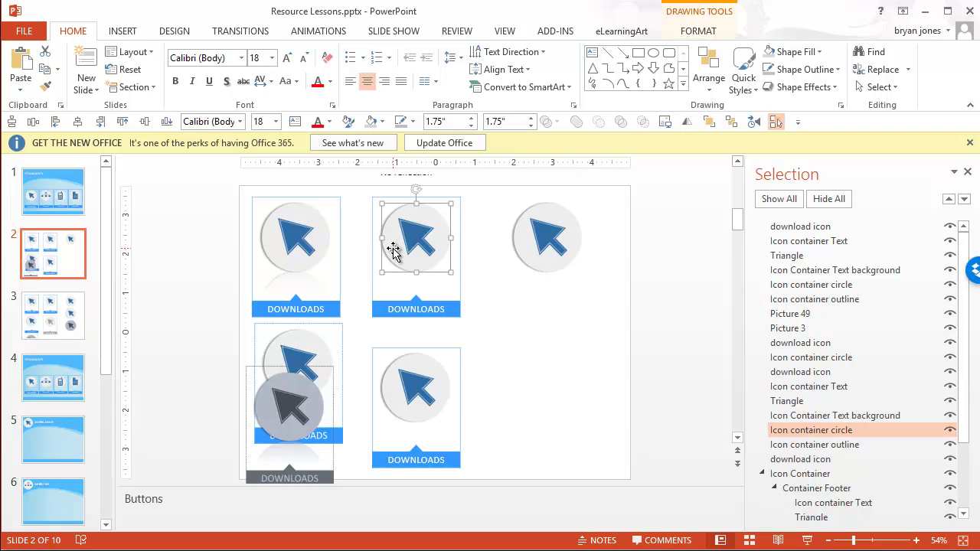
{"action": "left_click", "coordinate": [476, 327]}
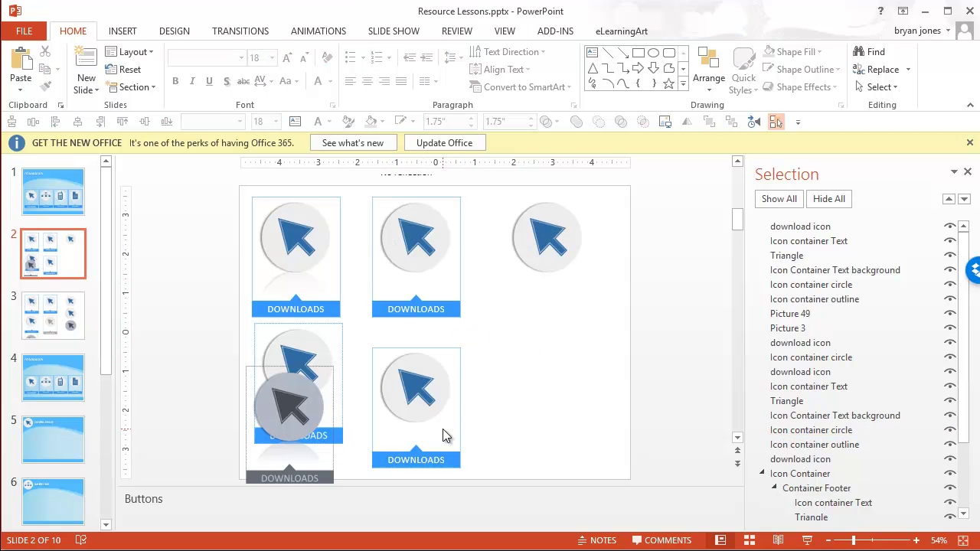
Step: Recolor the arrow icon in the copied no-reflection button light gray
{"action": "left_click", "coordinate": [412, 383]}
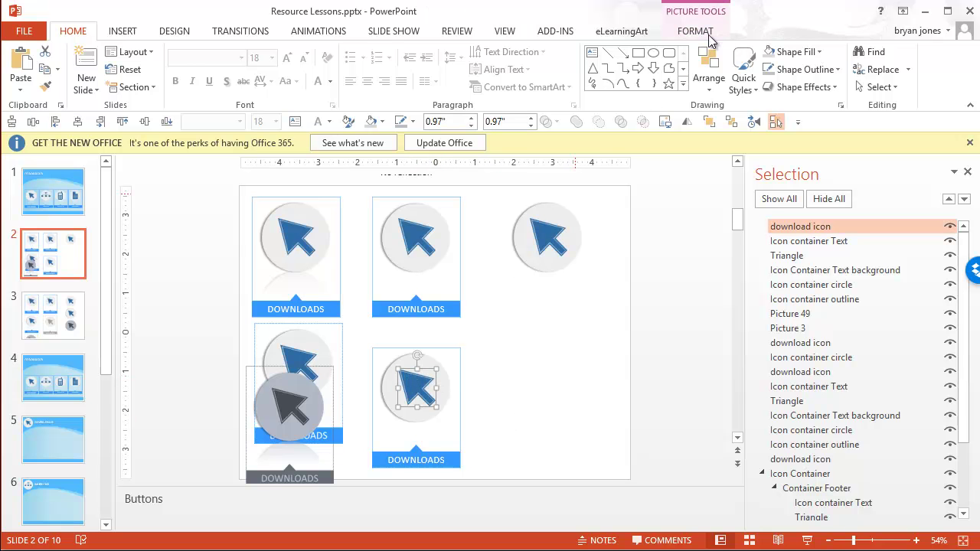
{"action": "left_click", "coordinate": [697, 32]}
{"action": "left_click", "coordinate": [92, 68]}
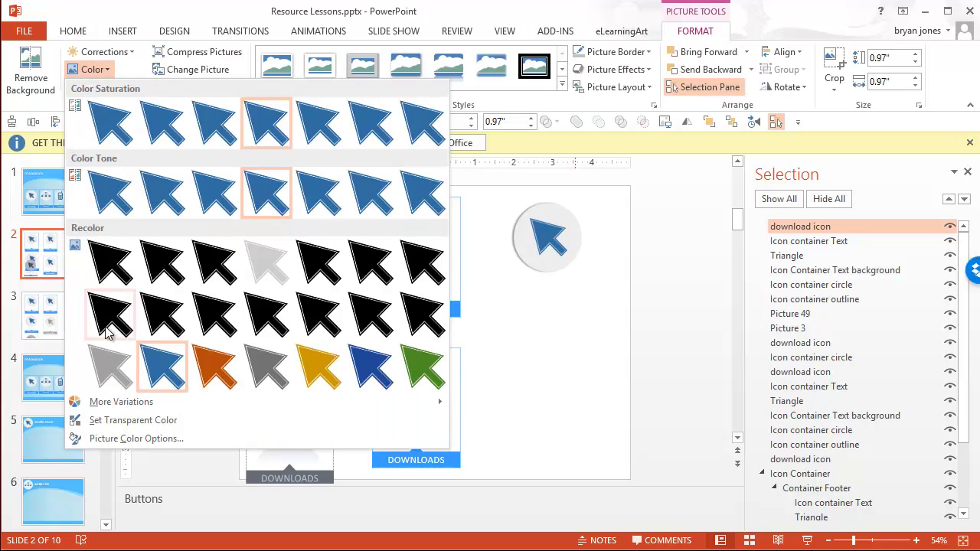
{"action": "left_click", "coordinate": [112, 365]}
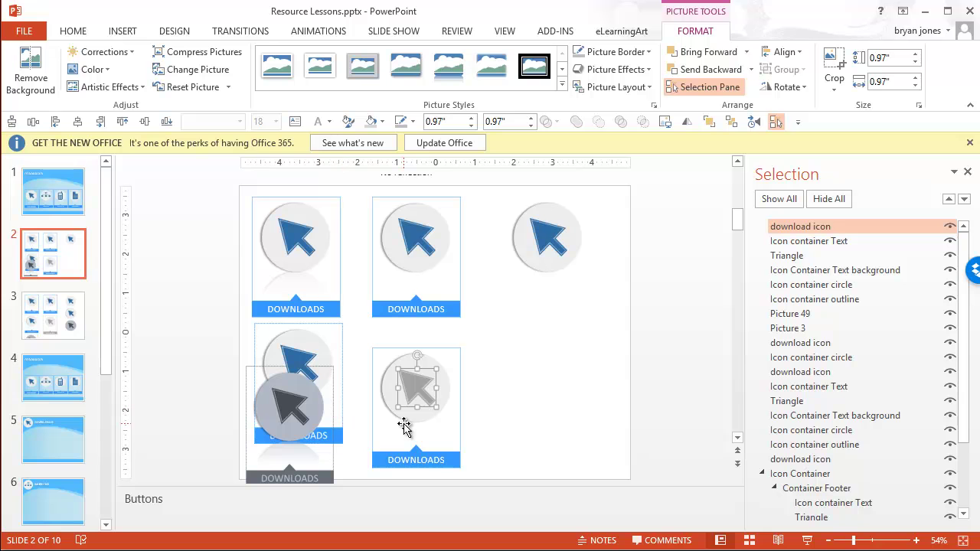
Step: Recolor the copied no-reflection button's footer background, triangle and container outline light gray, hiding the DOWNLOADS text while selecting the footer shapes and showing it again
{"action": "left_click", "coordinate": [417, 462]}
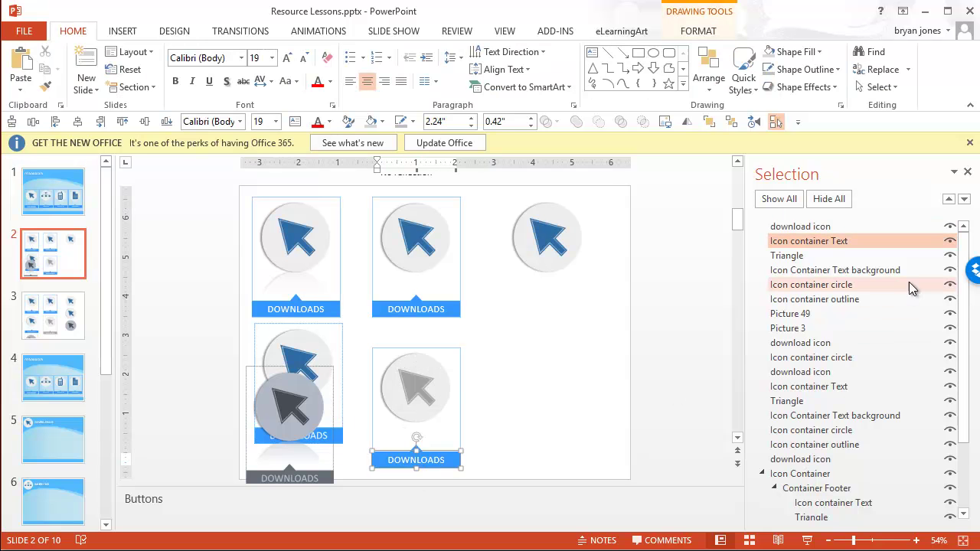
{"action": "left_click", "coordinate": [949, 240]}
{"action": "left_click", "coordinate": [518, 457]}
{"action": "mouse_move", "coordinate": [498, 441]}
{"action": "left_mouse_down"}
{"action": "mouse_move", "coordinate": [404, 473]}
{"action": "mouse_move", "coordinate": [351, 477]}
{"action": "left_mouse_up"}
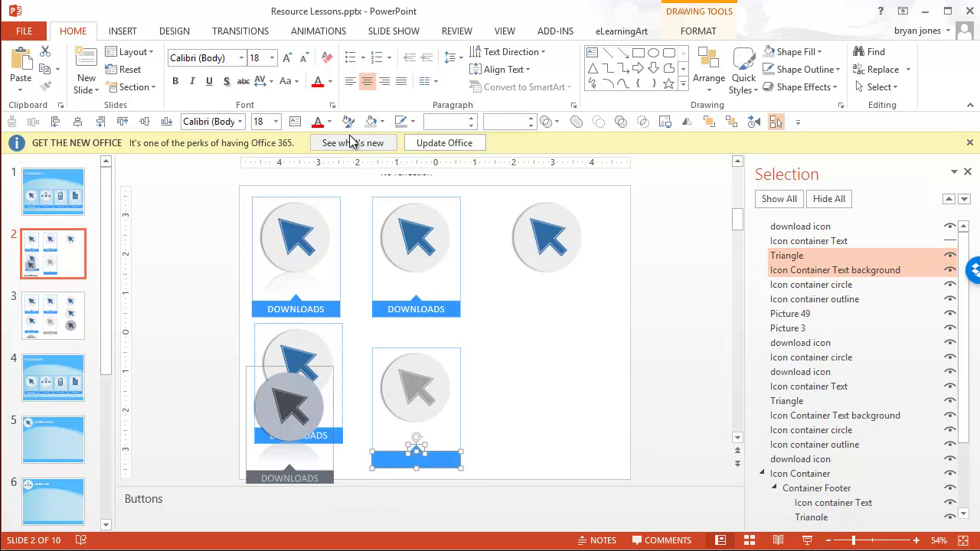
{"action": "left_click", "coordinate": [371, 122]}
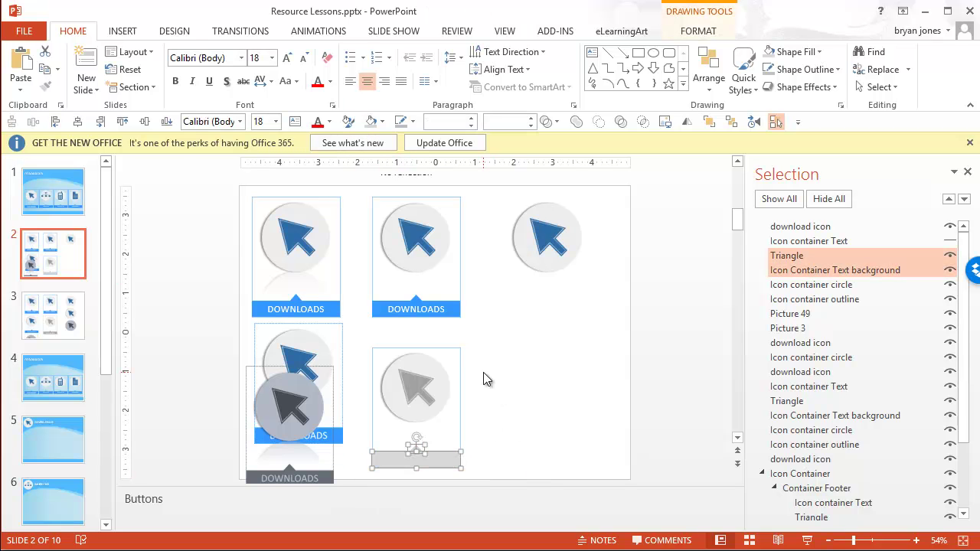
{"action": "left_click", "coordinate": [949, 241]}
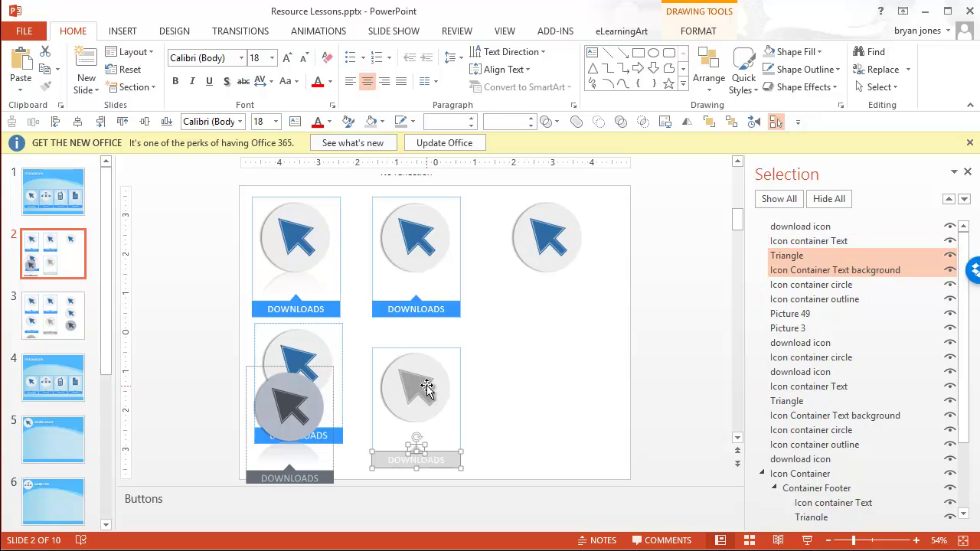
{"action": "left_click", "coordinate": [458, 352]}
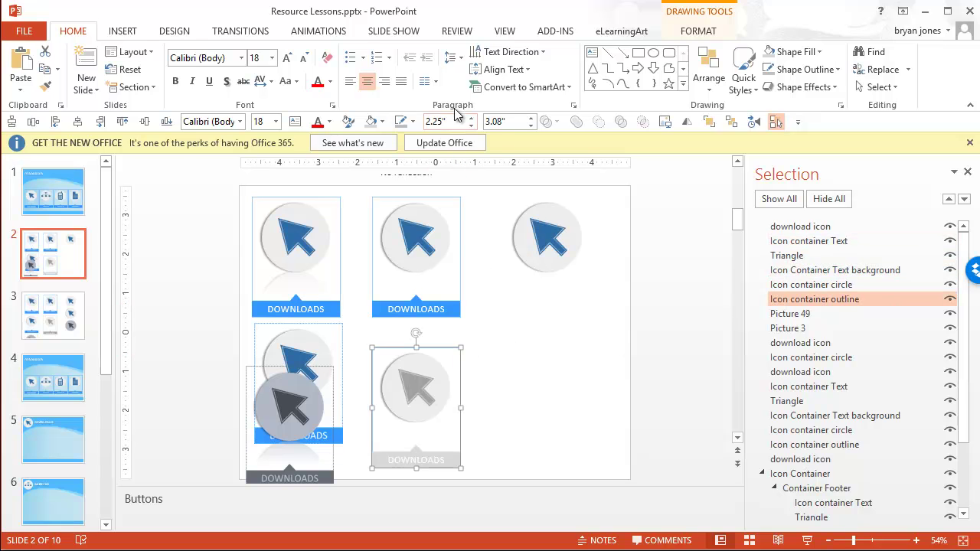
{"action": "left_click", "coordinate": [498, 344]}
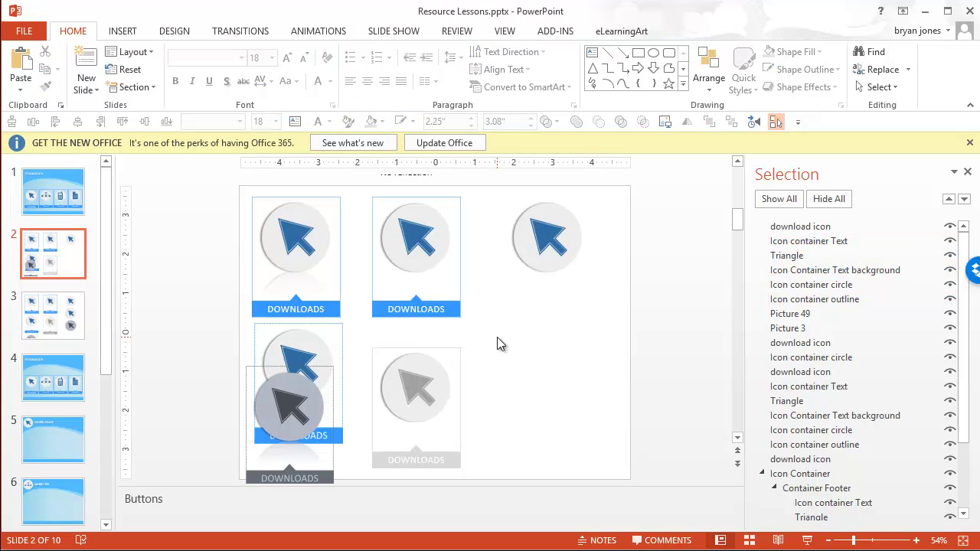
{"action": "left_click_drag", "start_coordinate": [499, 339], "coordinate": [365, 184]}
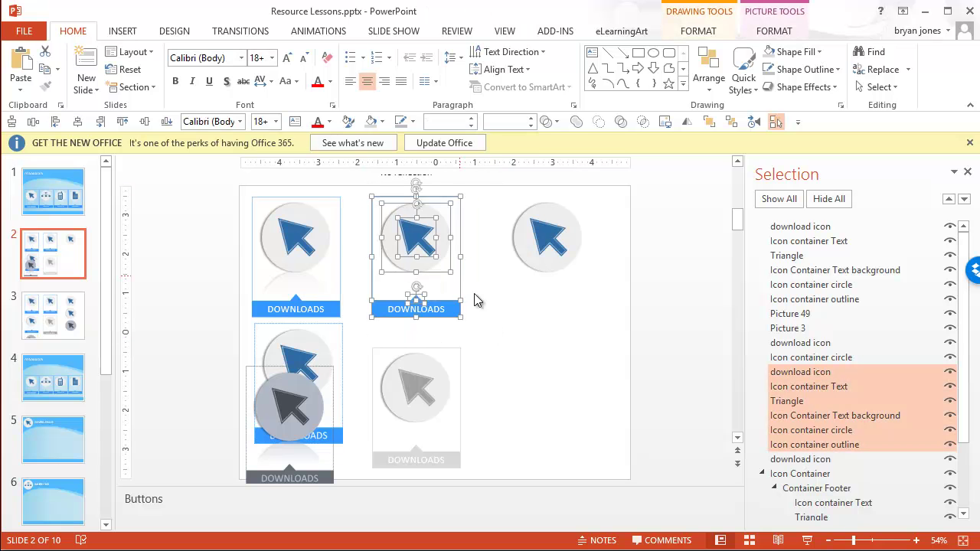
{"action": "right_click", "coordinate": [419, 243]}
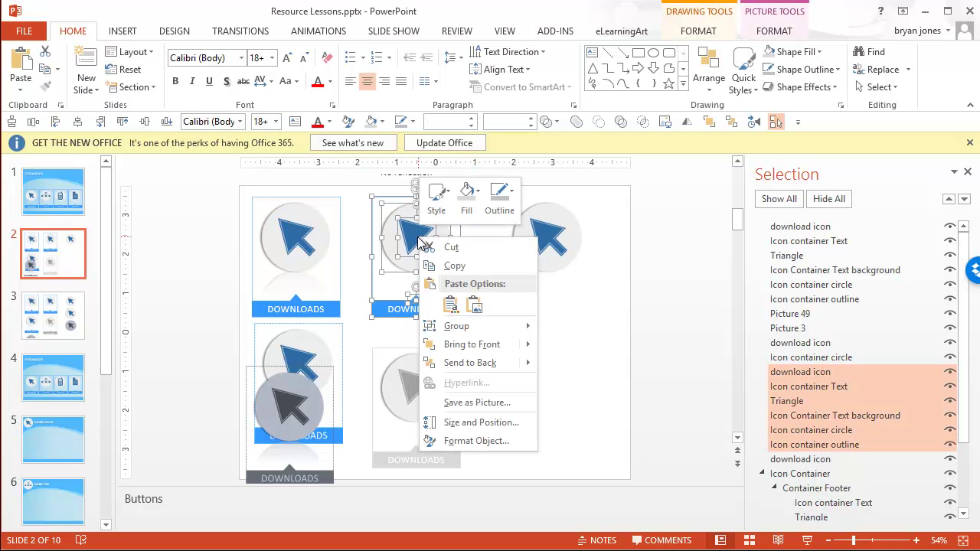
{"action": "left_click", "coordinate": [580, 385]}
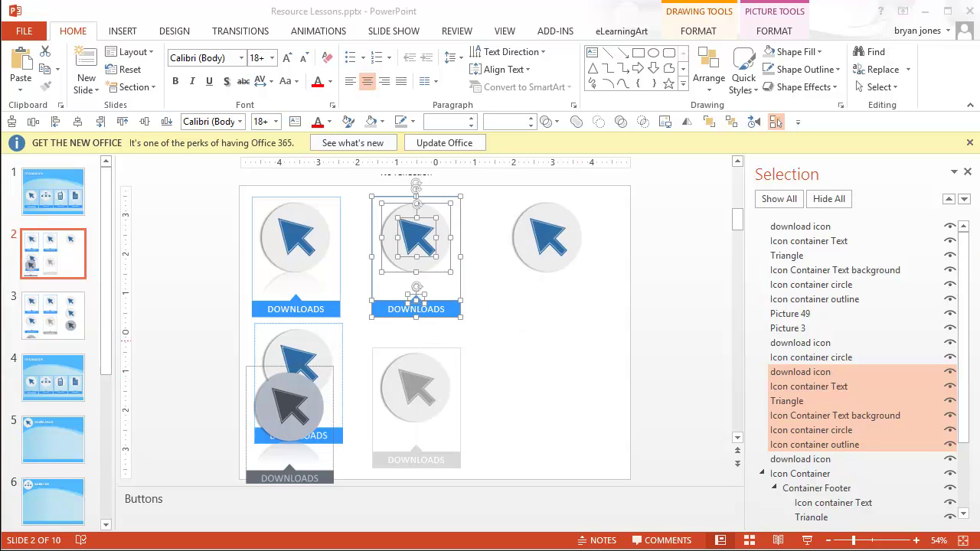
Step: Switch to the Button Sets folder in File Explorer, examine the no-reflection.png thumbnail, and return to PowerPoint
{"action": "key", "text": "alt+Tab"}
{"action": "left_click", "coordinate": [694, 310]}
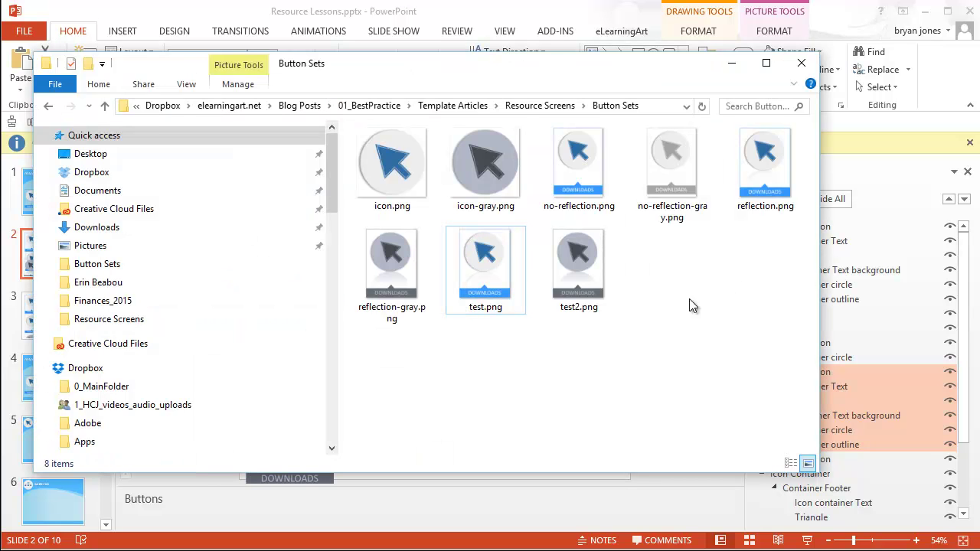
{"action": "left_click", "coordinate": [575, 174]}
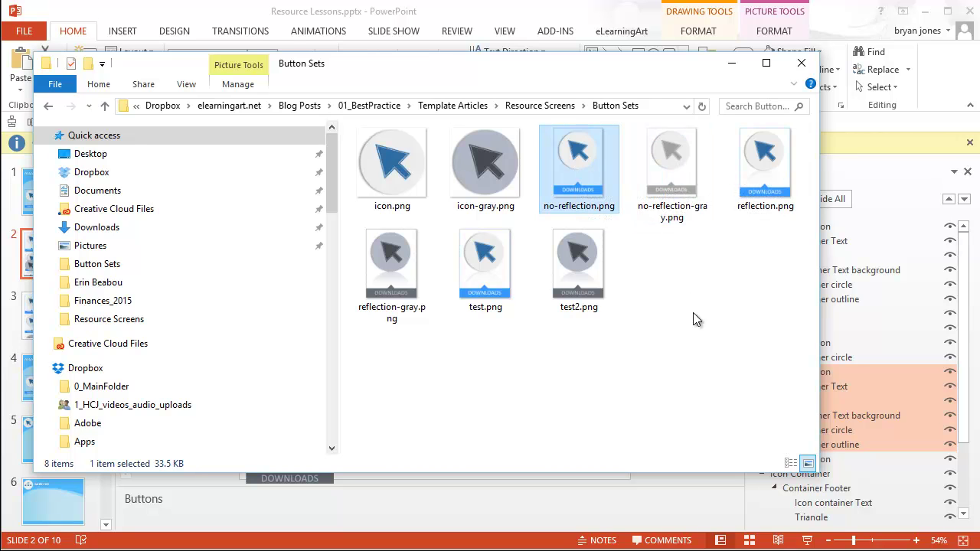
{"action": "left_click", "coordinate": [733, 66]}
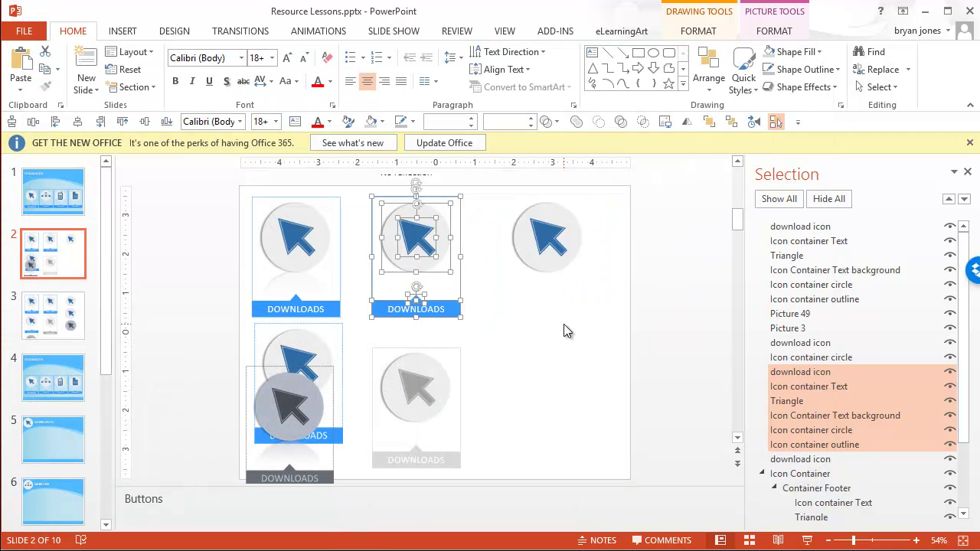
Step: Duplicate the icon-only button's arrow and circle and place the copy directly below the original
{"action": "left_click", "coordinate": [583, 299]}
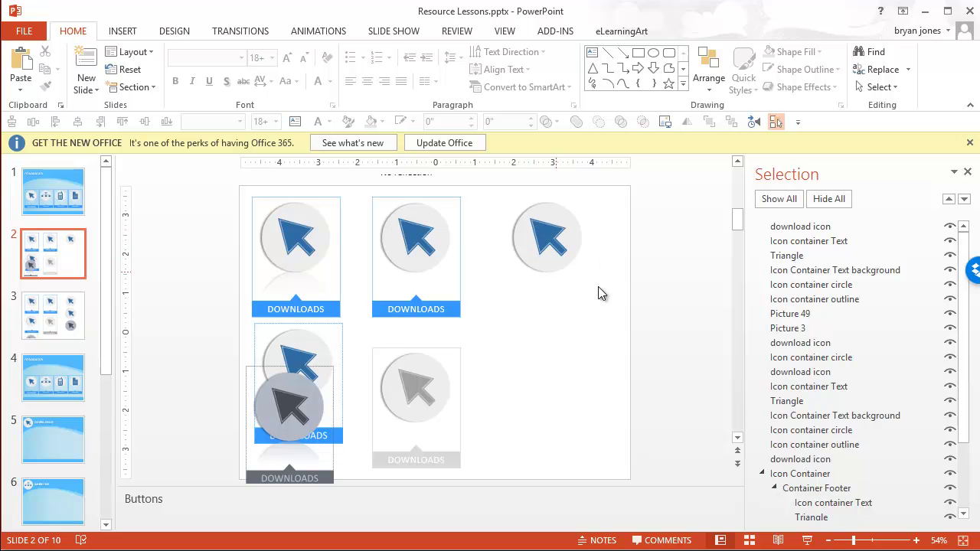
{"action": "left_click_drag", "start_coordinate": [613, 287], "coordinate": [502, 192]}
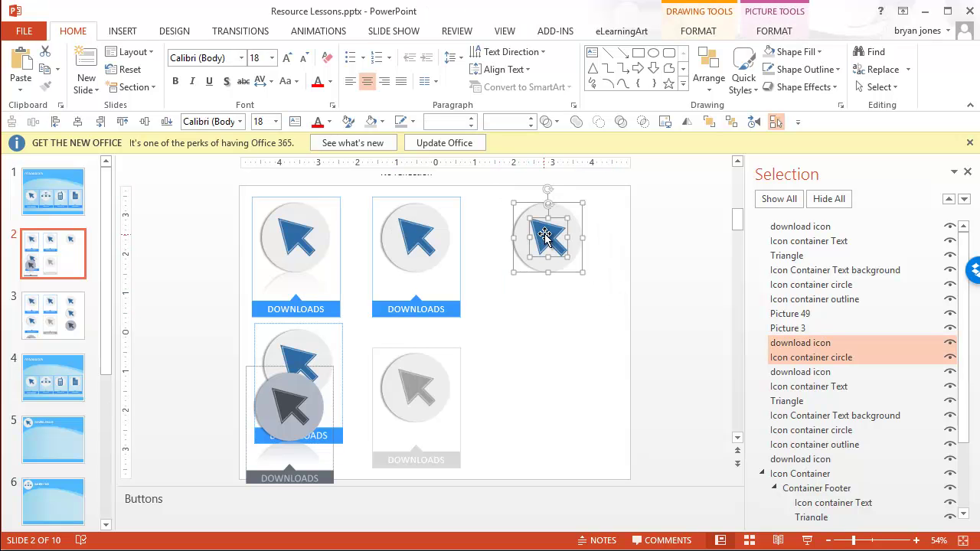
{"action": "left_click_drag", "start_coordinate": [545, 238], "coordinate": [549, 374]}
{"action": "left_click", "coordinate": [633, 366]}
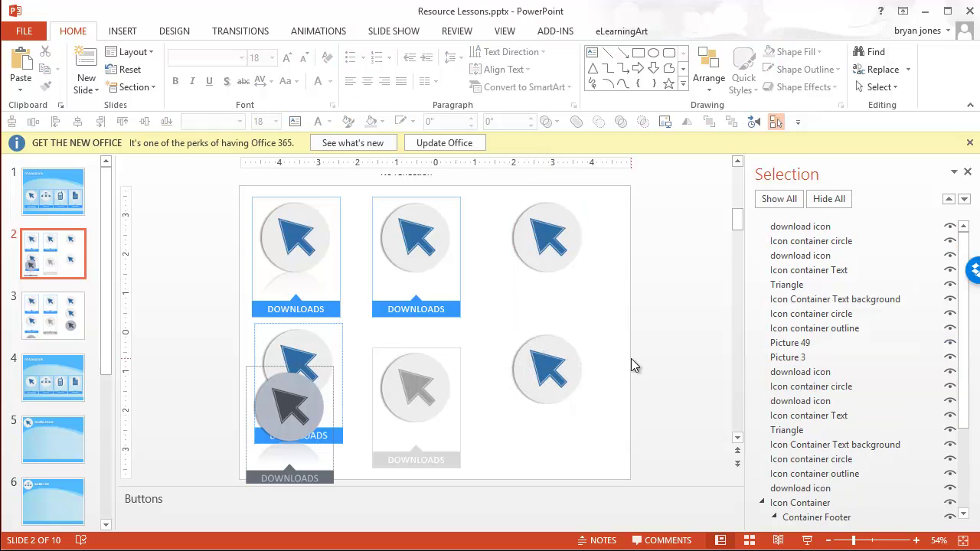
Step: Recolor the arrow of the copied icon-only button gray and fill its circle light gray
{"action": "left_click", "coordinate": [540, 361]}
{"action": "left_click", "coordinate": [698, 32]}
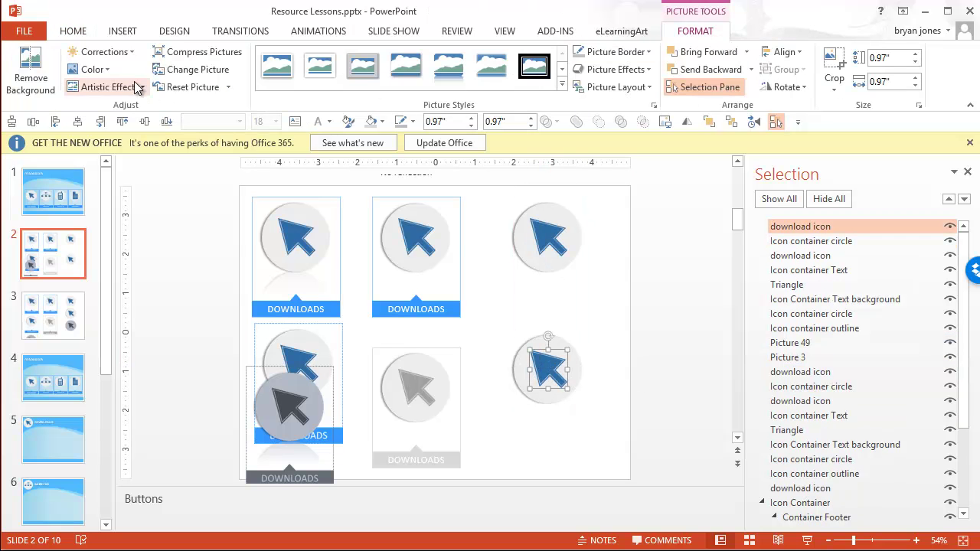
{"action": "left_click", "coordinate": [109, 70]}
{"action": "left_click", "coordinate": [114, 369]}
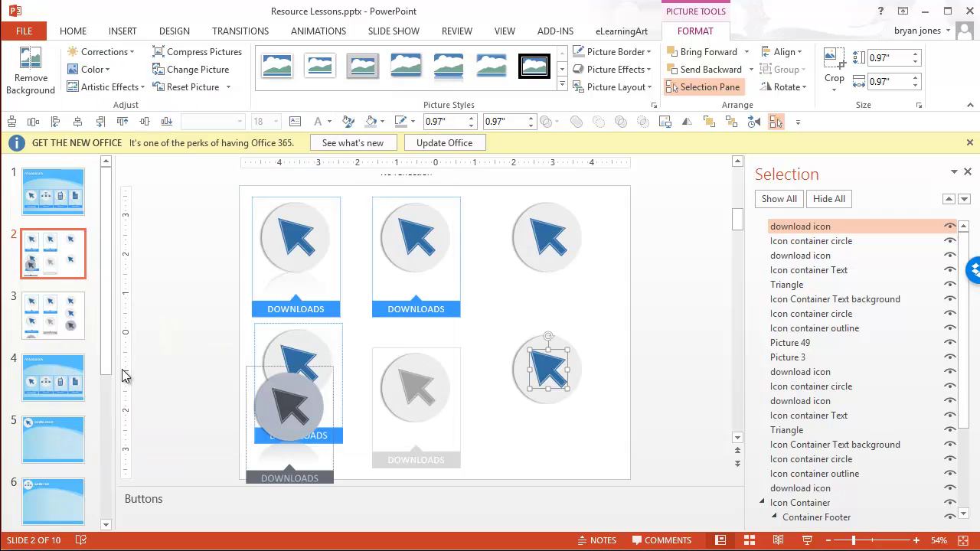
{"action": "left_click", "coordinate": [518, 361]}
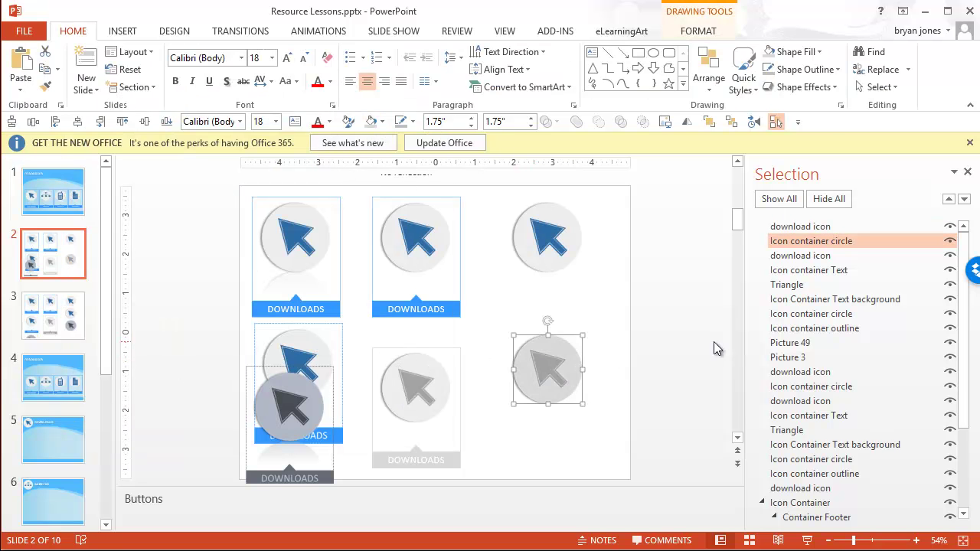
Step: Save the original blue icon-only button as a PNG picture named zzz in the Button Sets folder
{"action": "left_click_drag", "start_coordinate": [610, 186], "coordinate": [494, 267]}
{"action": "right_click", "coordinate": [550, 241]}
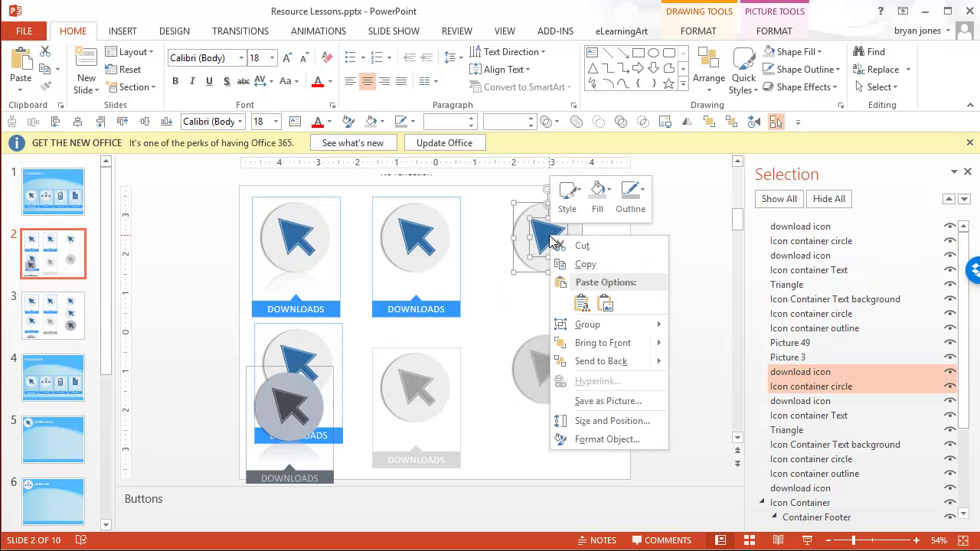
{"action": "left_click", "coordinate": [593, 400]}
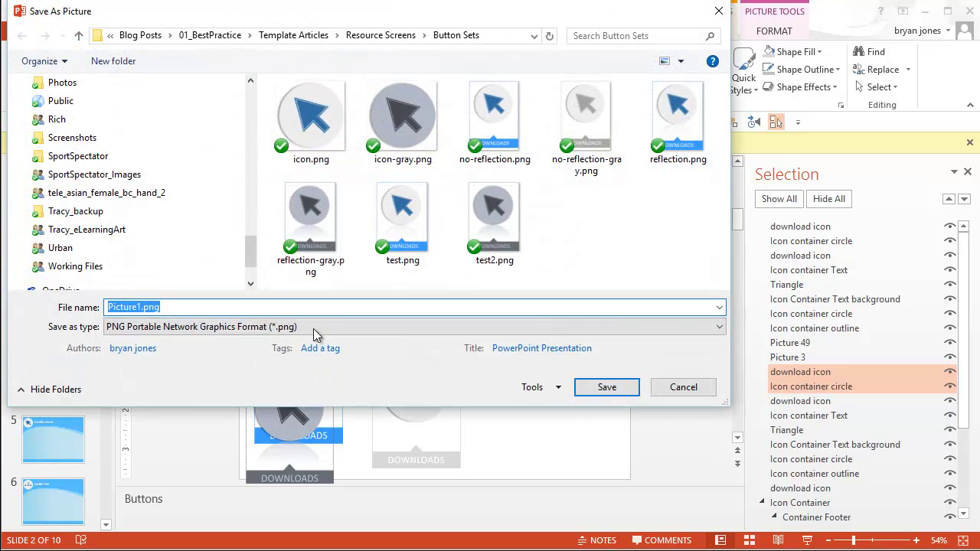
{"action": "type", "text": "zzz"}
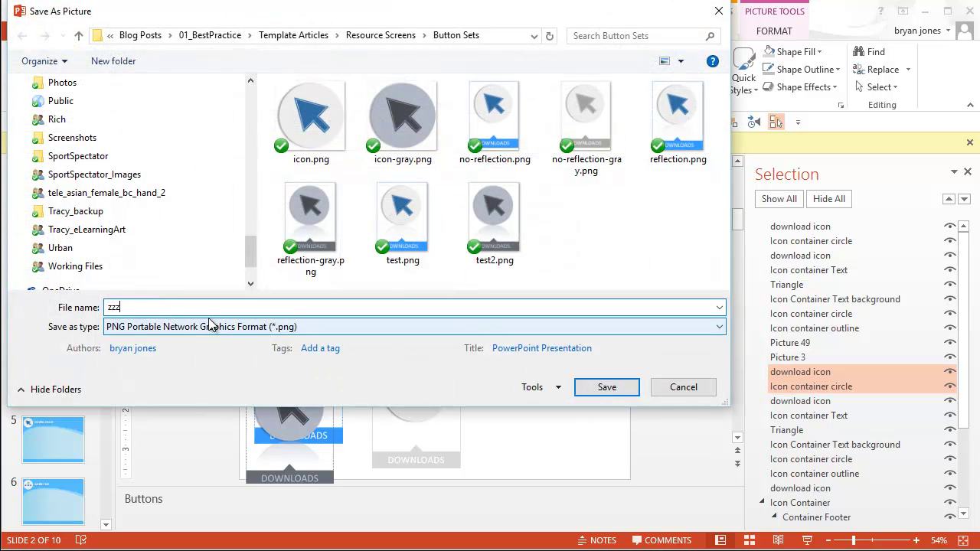
{"action": "left_click", "coordinate": [603, 388]}
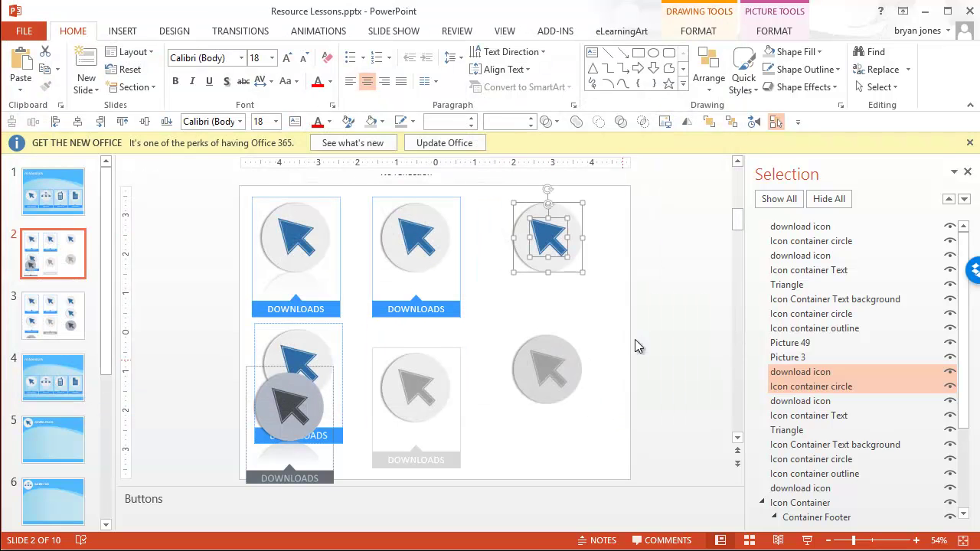
Step: Save the gray icon-only button as a PNG picture named zzz2 and view the saved files in the Button Sets folder
{"action": "left_click_drag", "start_coordinate": [632, 309], "coordinate": [490, 422]}
{"action": "right_click", "coordinate": [551, 361]}
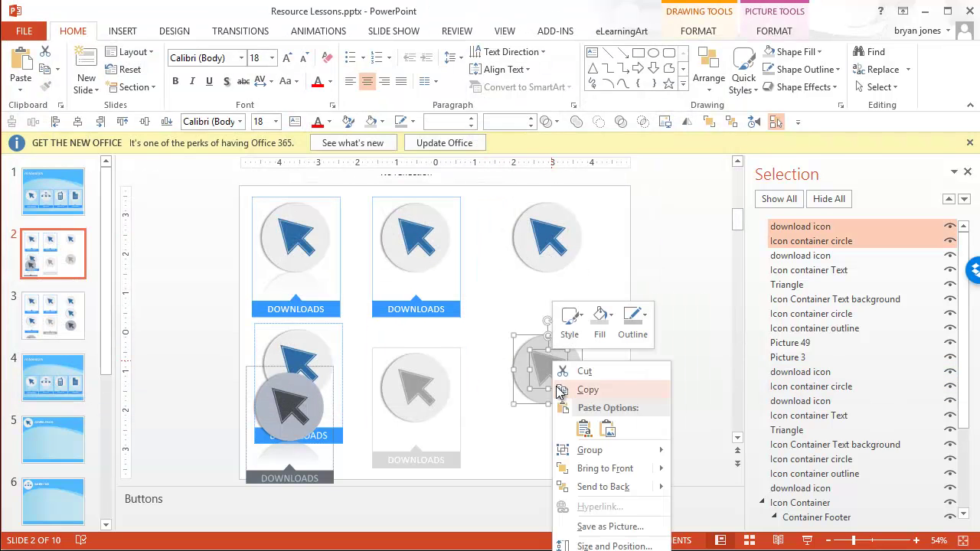
{"action": "left_click", "coordinate": [610, 526]}
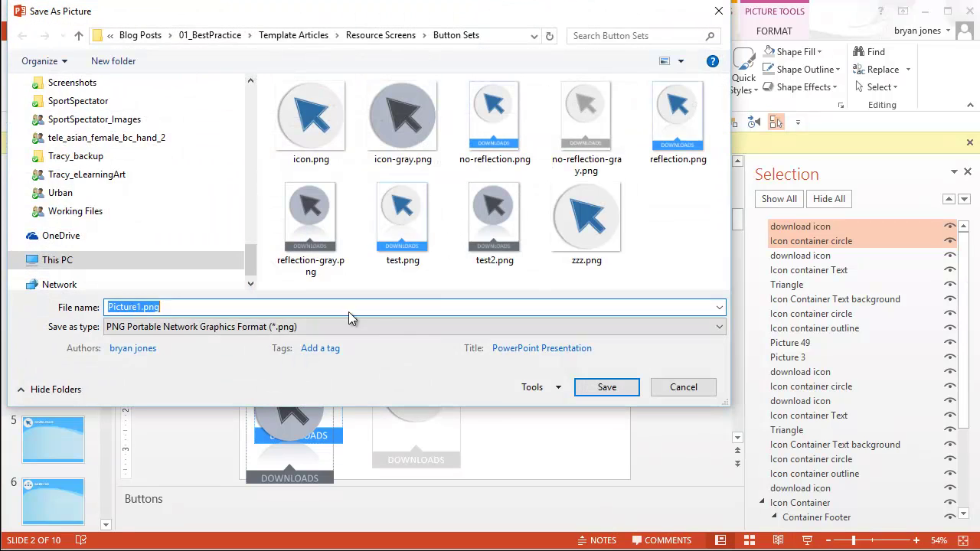
{"action": "type", "text": "zzz2"}
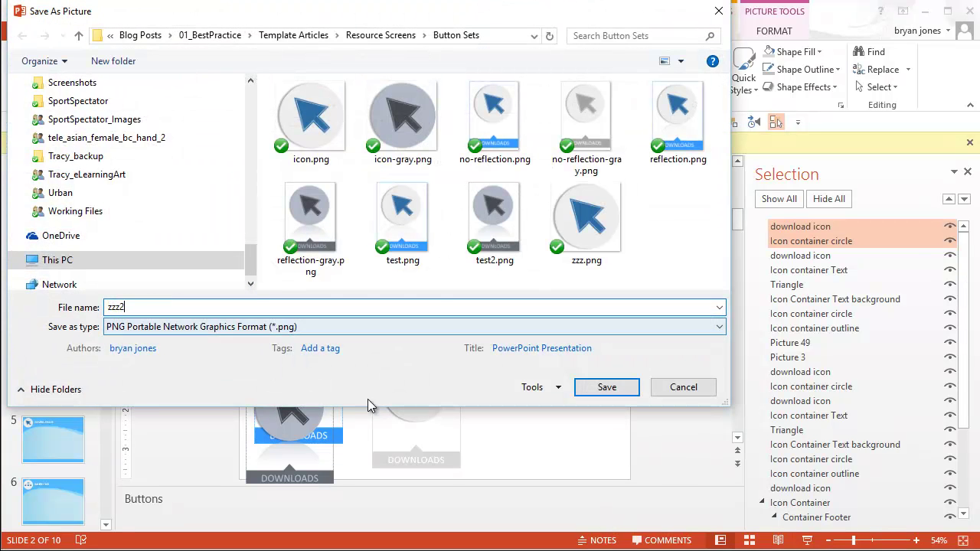
{"action": "left_click", "coordinate": [611, 391]}
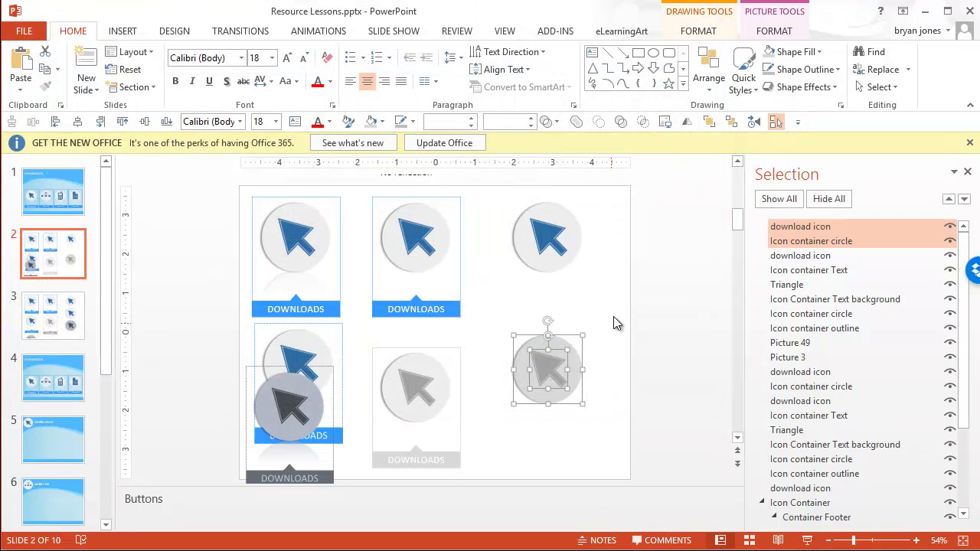
{"action": "left_click", "coordinate": [613, 314]}
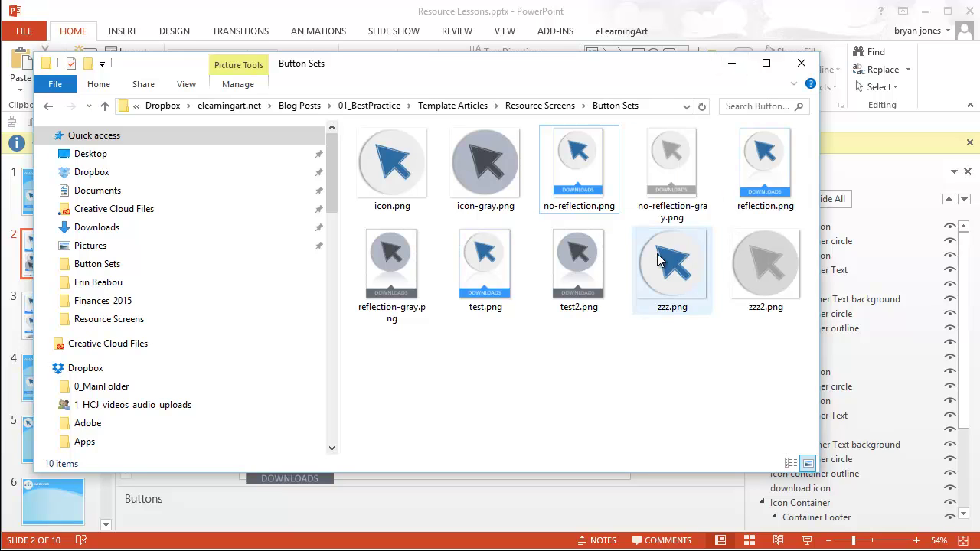
{"action": "left_click", "coordinate": [733, 71]}
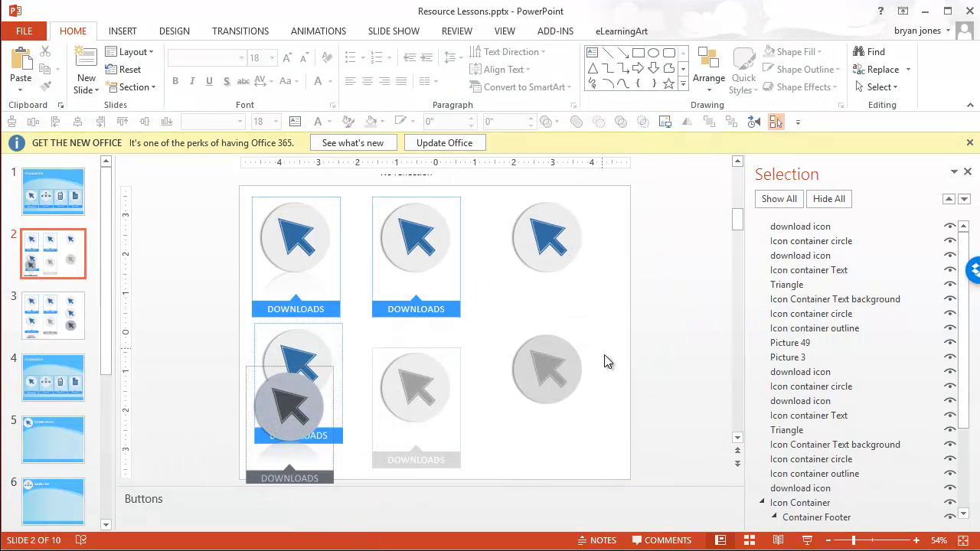
Step: Delete the gray icon-only button's arrow and circle from the slide
{"action": "left_click_drag", "start_coordinate": [517, 419], "coordinate": [495, 452]}
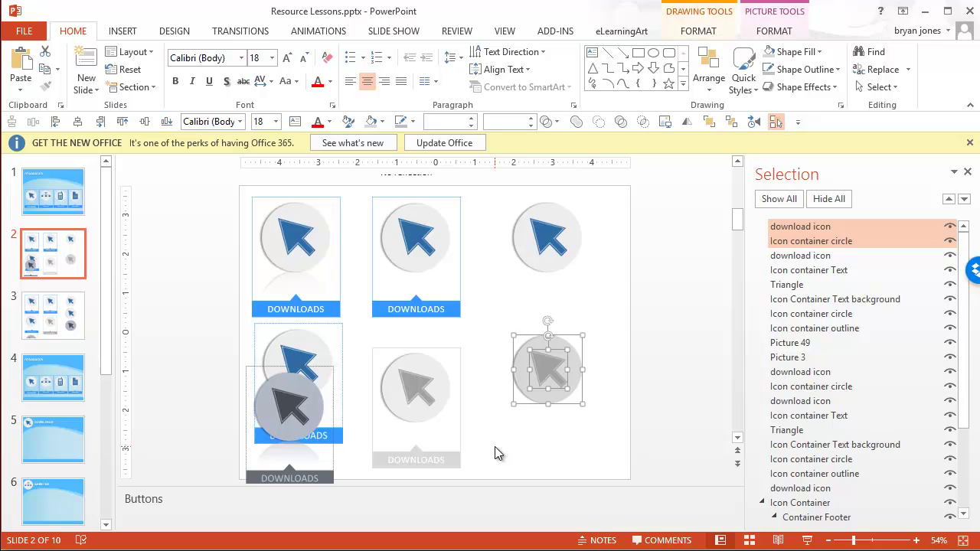
{"action": "key", "text": "Delete"}
Step: Copy the blue icon-only button, paste it as a picture, and place that picture and a duplicate of it stacked below the original
{"action": "left_click_drag", "start_coordinate": [601, 187], "coordinate": [493, 299]}
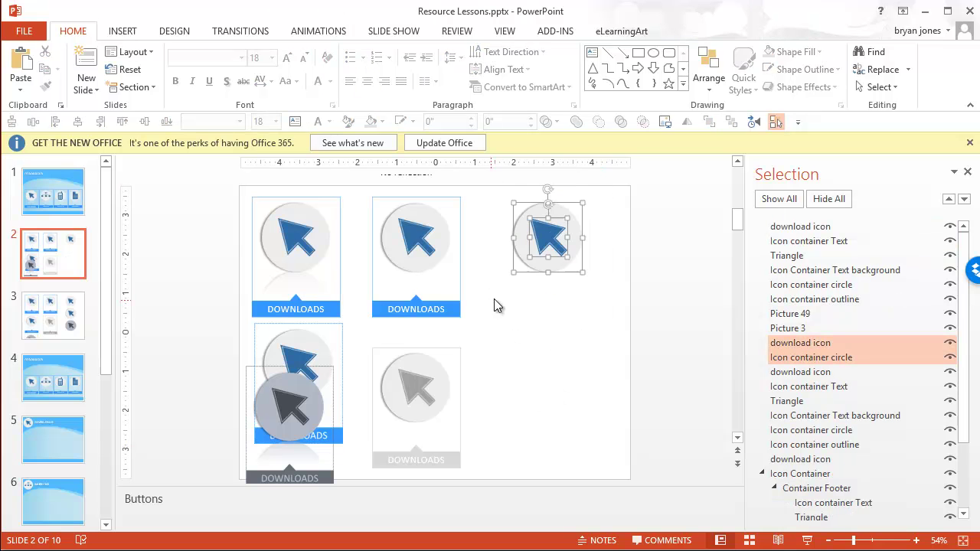
{"action": "right_click", "coordinate": [544, 235]}
{"action": "left_click", "coordinate": [573, 321]}
{"action": "left_click", "coordinate": [533, 316]}
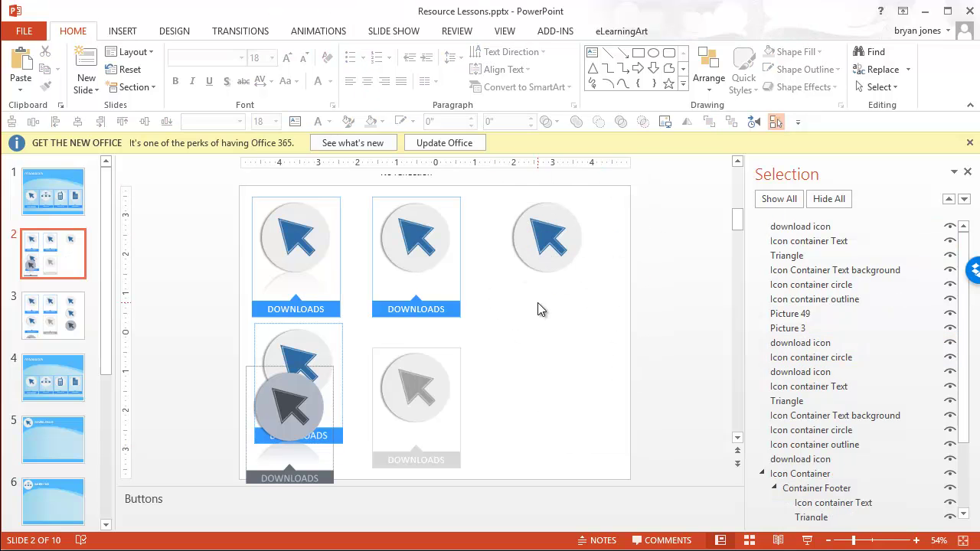
{"action": "right_click", "coordinate": [538, 309]}
{"action": "left_click", "coordinate": [586, 334]}
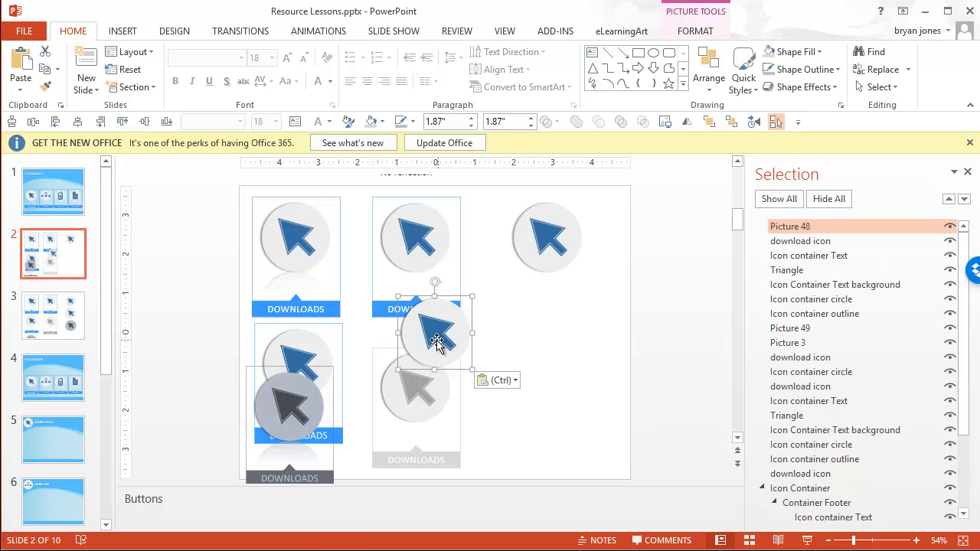
{"action": "left_click_drag", "start_coordinate": [426, 332], "coordinate": [549, 405]}
{"action": "left_click", "coordinate": [551, 307]}
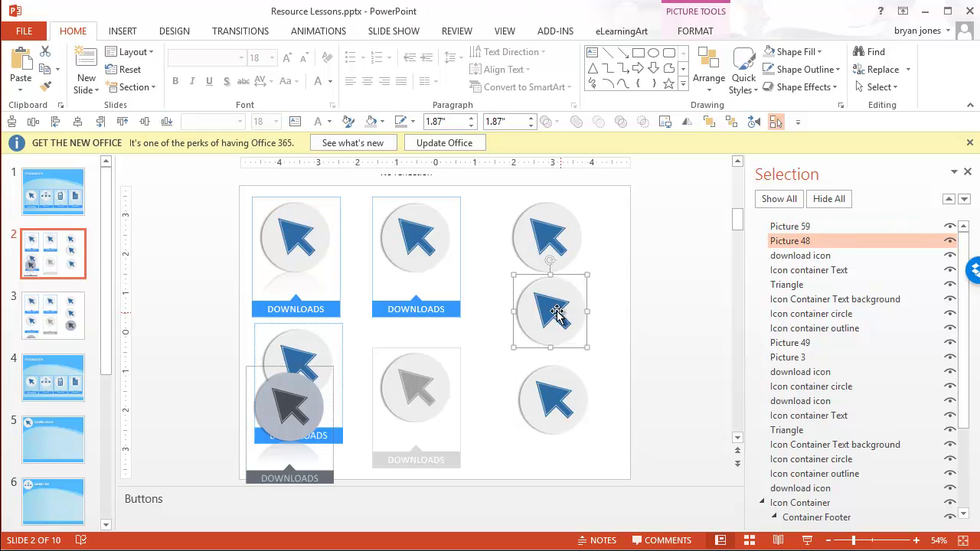
Step: Recolor the lowest icon-only button picture with the dark blue-gray preset beside Blue, Accent color 1 Dark
{"action": "left_click", "coordinate": [551, 397]}
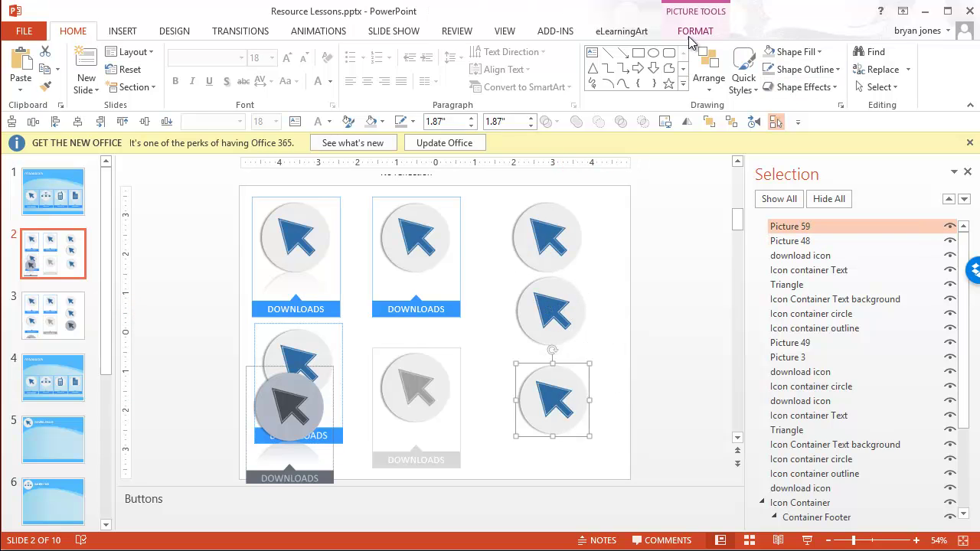
{"action": "left_click", "coordinate": [692, 34]}
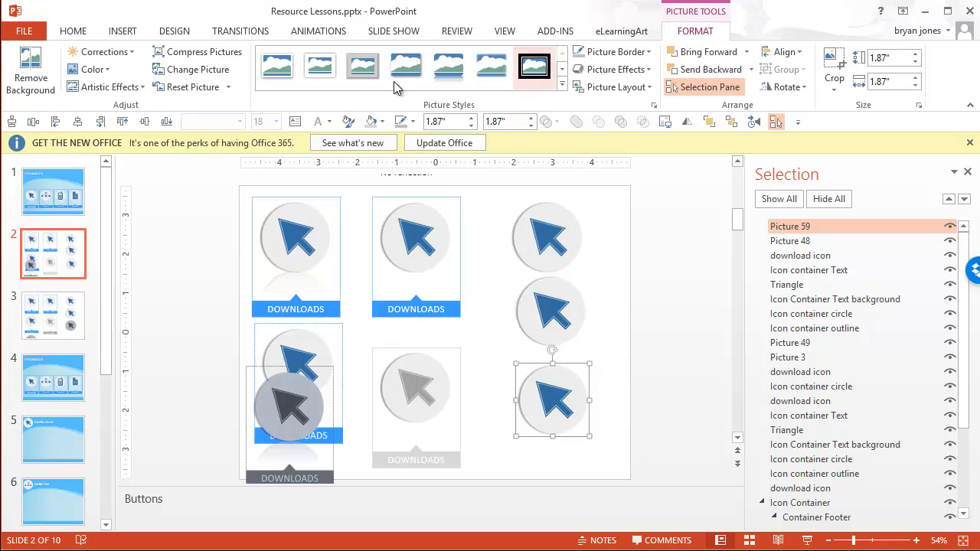
{"action": "left_click", "coordinate": [107, 70]}
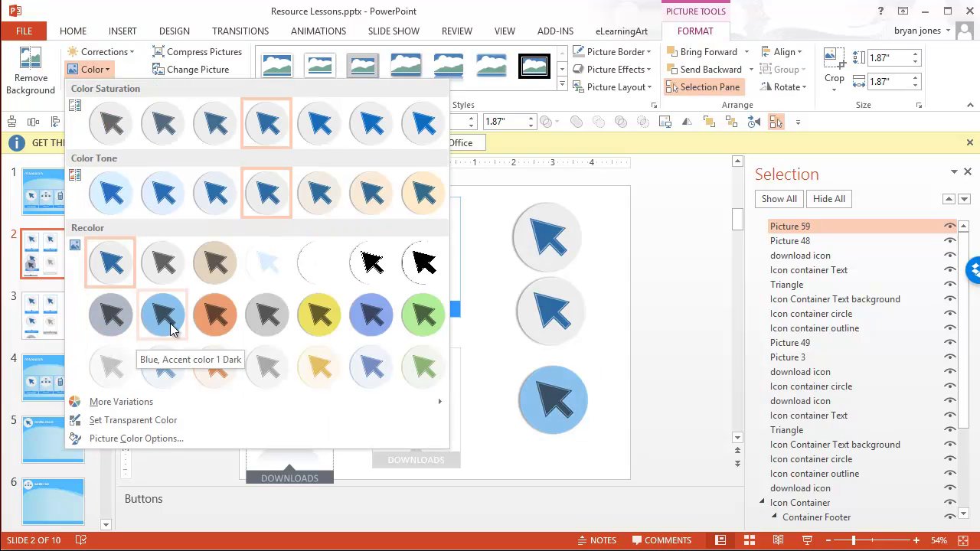
{"action": "left_click", "coordinate": [111, 318]}
Step: Save the blue icon-only button picture in the middle of its column as a PNG named yyy in the Button Sets folder
{"action": "left_click", "coordinate": [568, 331]}
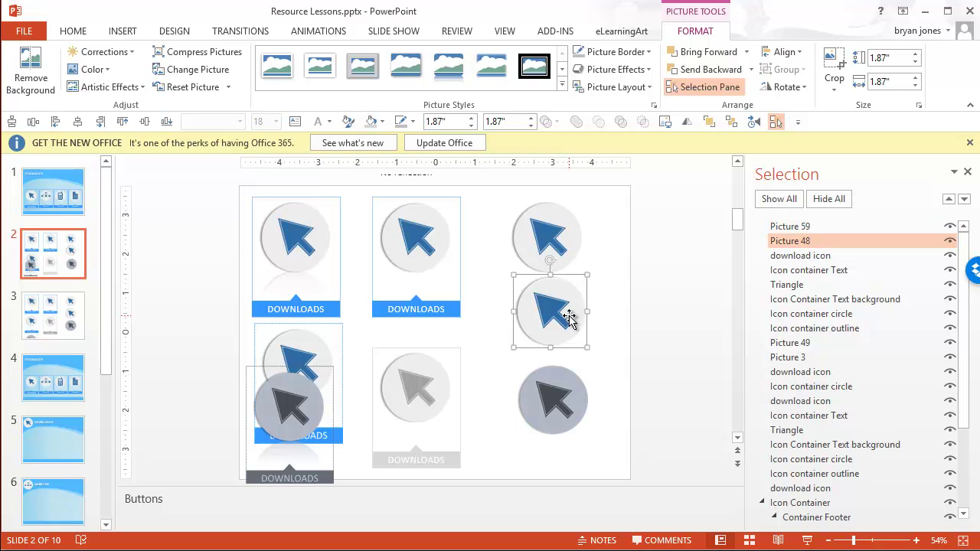
{"action": "right_click", "coordinate": [568, 315]}
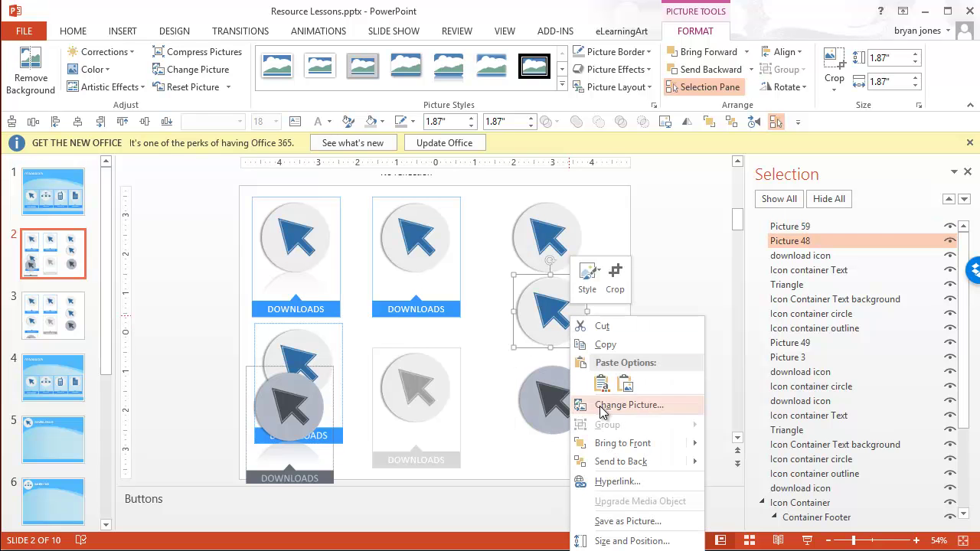
{"action": "left_click", "coordinate": [624, 521]}
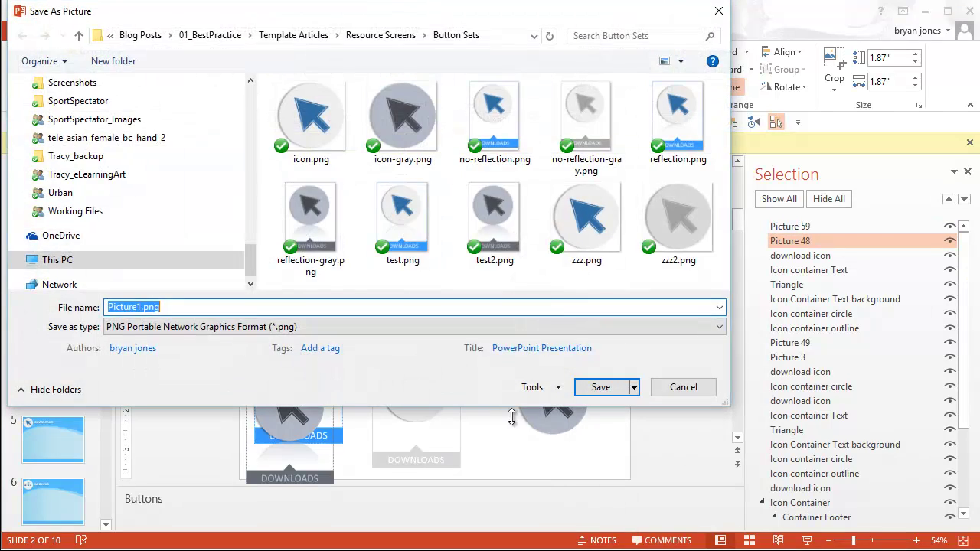
{"action": "type", "text": "yyy"}
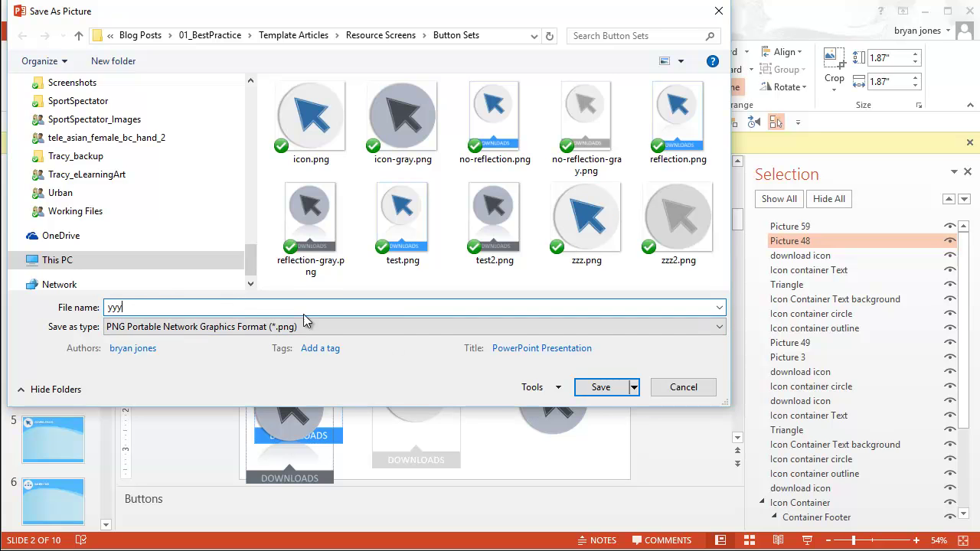
{"action": "left_click", "coordinate": [599, 388]}
Step: Save the recolored gray icon-only button picture as a PNG named yyy2 in the Button Sets folder
{"action": "left_click", "coordinate": [545, 405]}
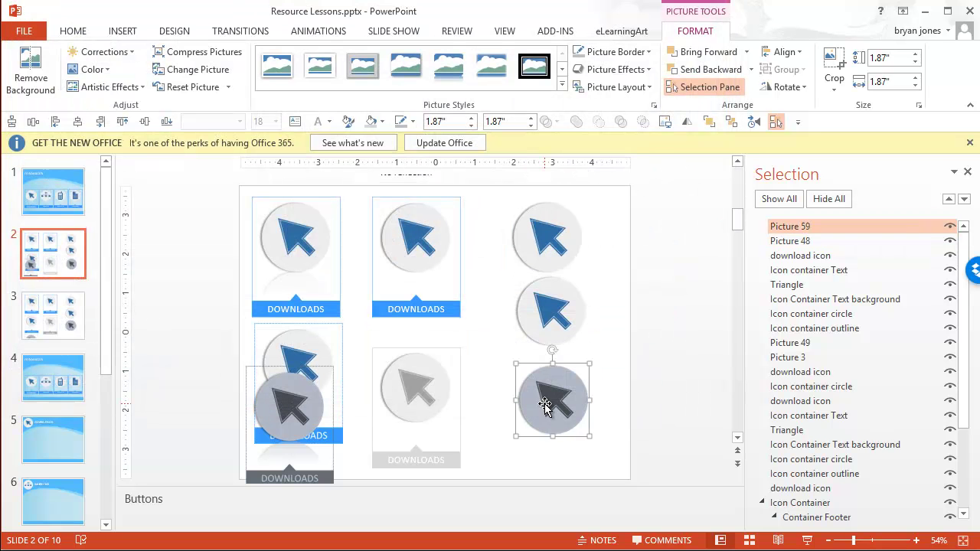
{"action": "right_click", "coordinate": [547, 411]}
{"action": "left_click", "coordinate": [601, 355]}
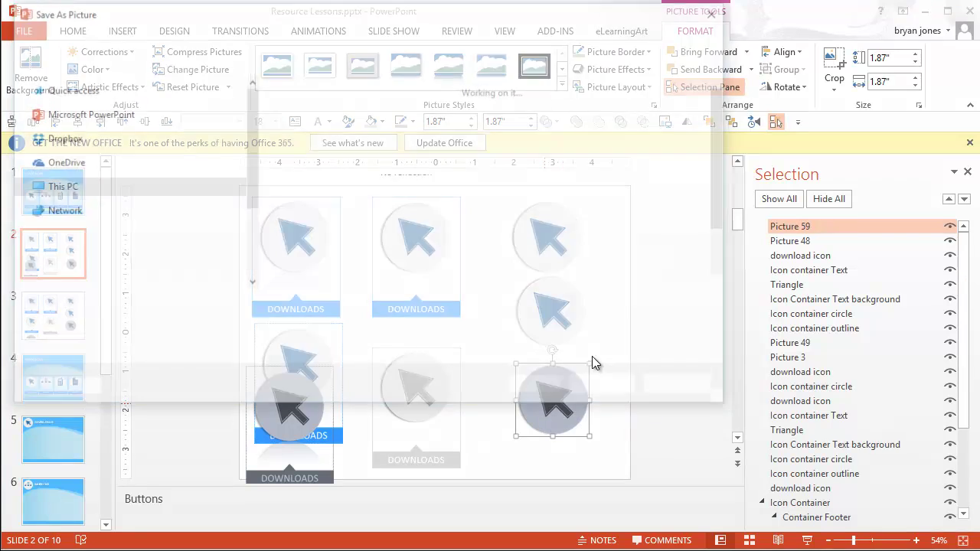
{"action": "type", "text": "yyy2"}
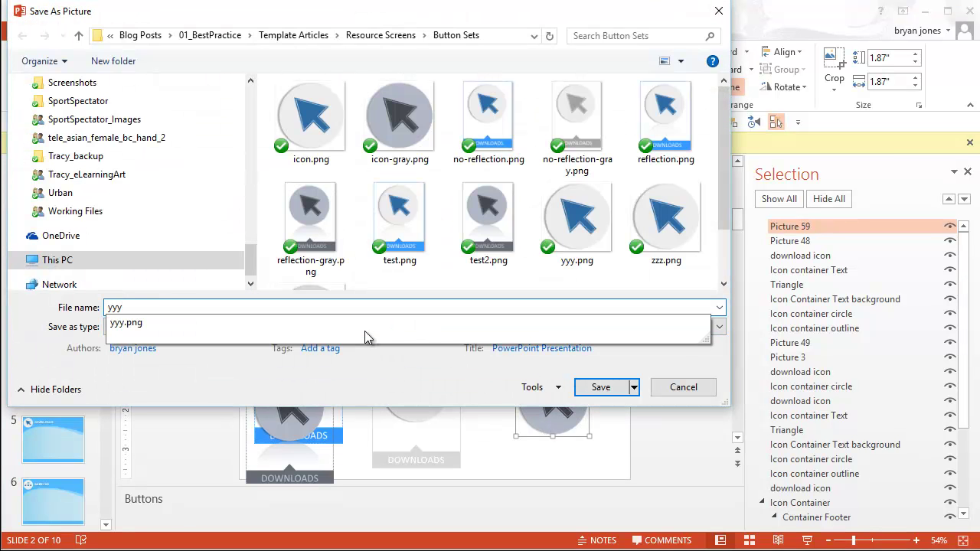
{"action": "left_click", "coordinate": [600, 387]}
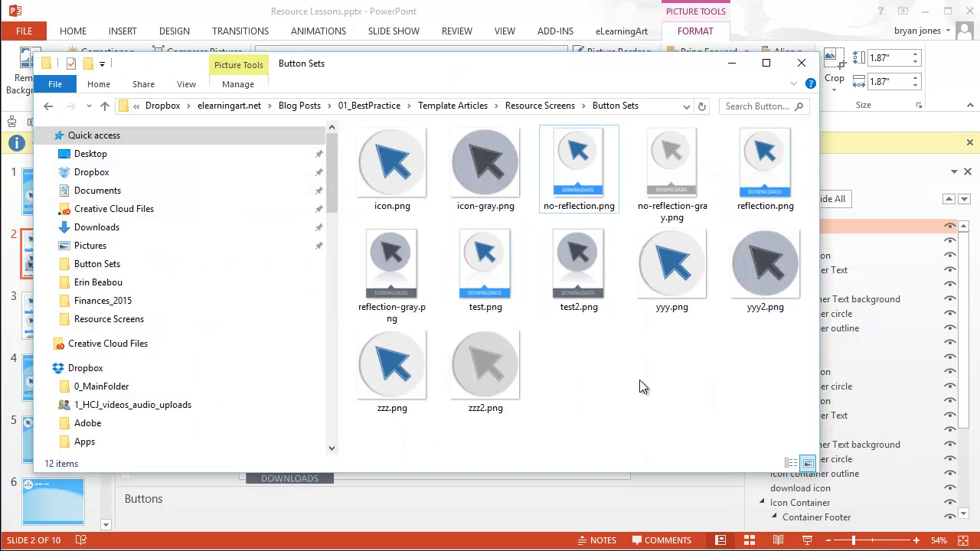
Step: Check the saved yyy.png image in the Button Sets folder window, then minimize the window to return to the slide
{"action": "left_click", "coordinate": [670, 273]}
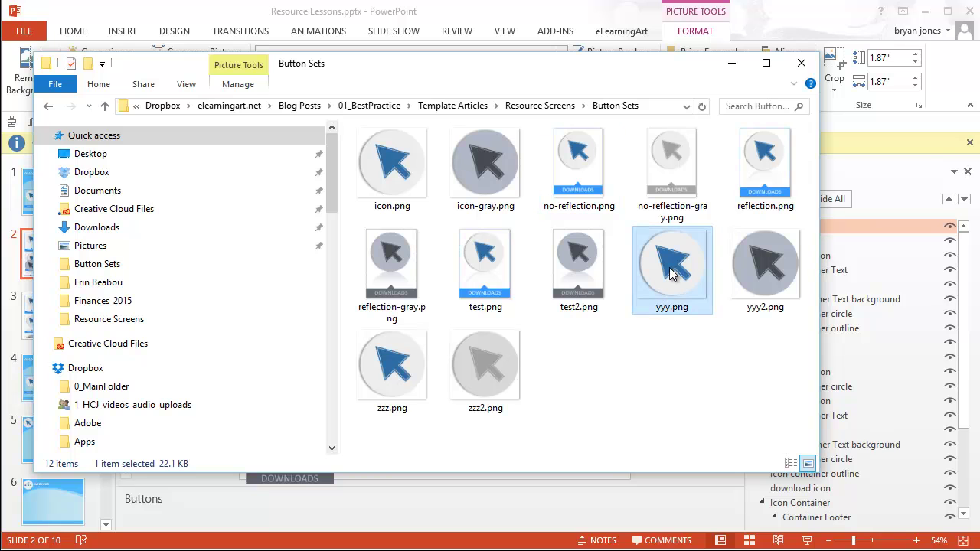
{"action": "left_click", "coordinate": [691, 351]}
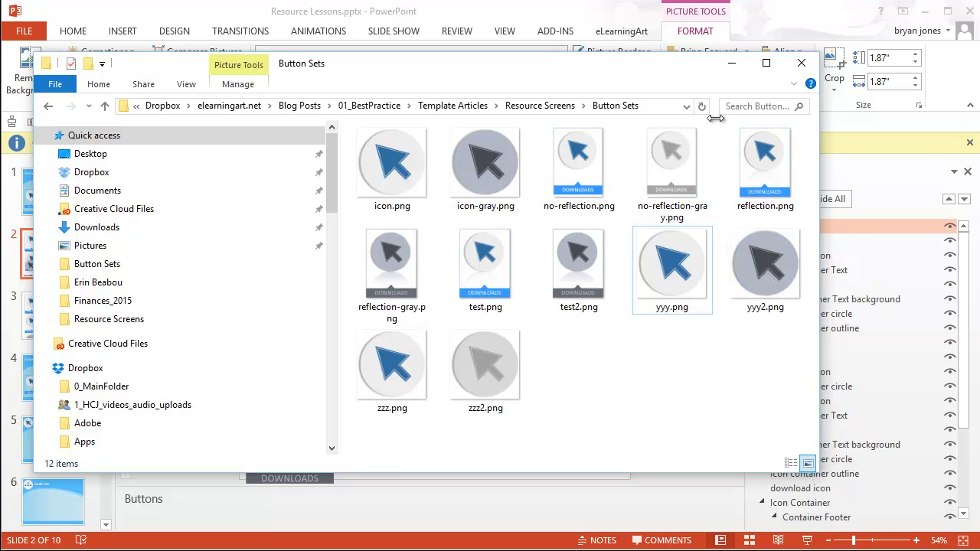
{"action": "left_click", "coordinate": [731, 63]}
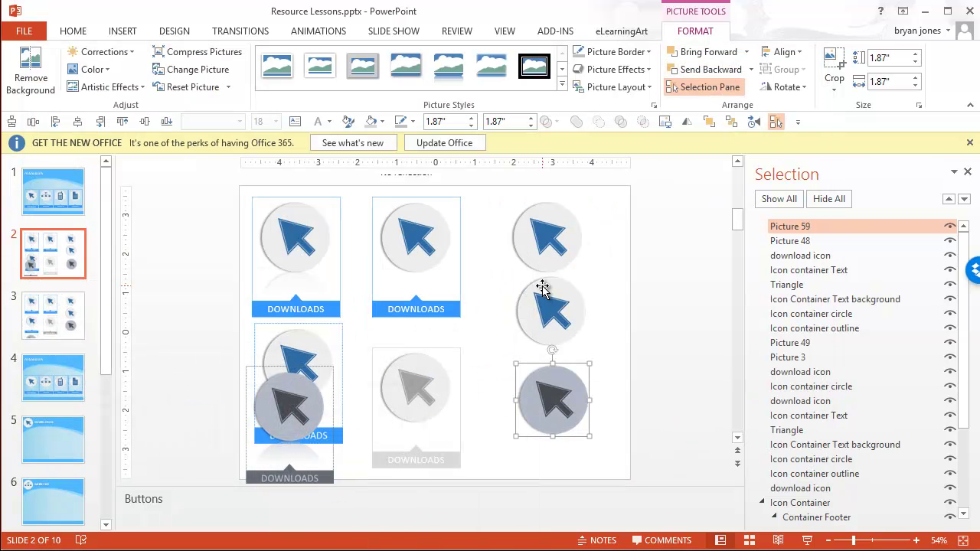